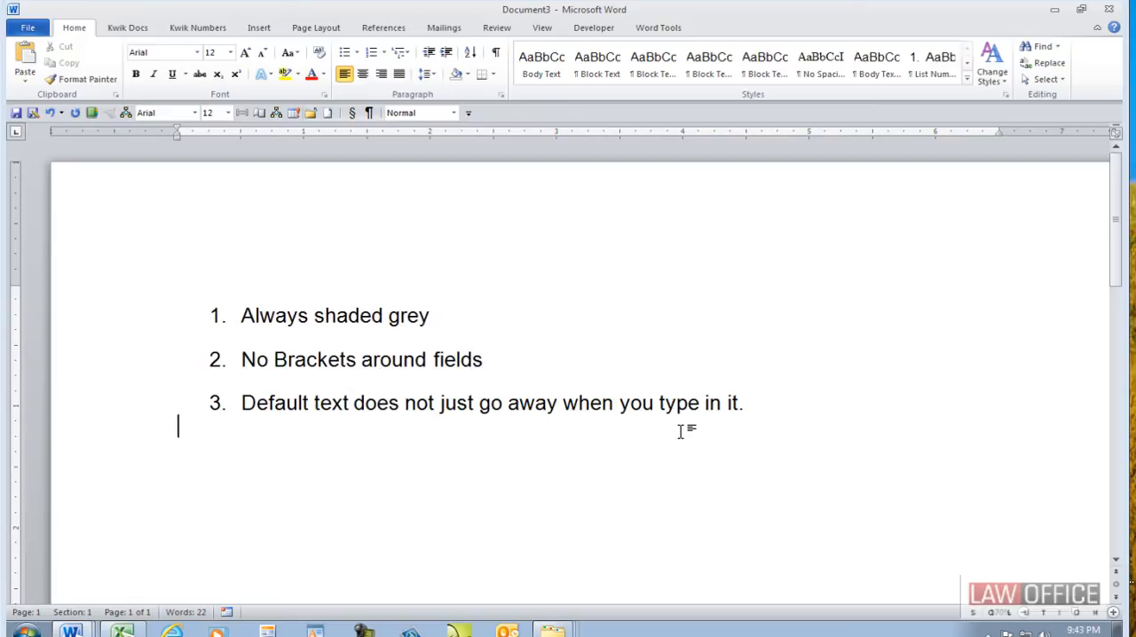
- Look over the legacy form fields and ActiveX controls available among the developer tools
click(607, 29)
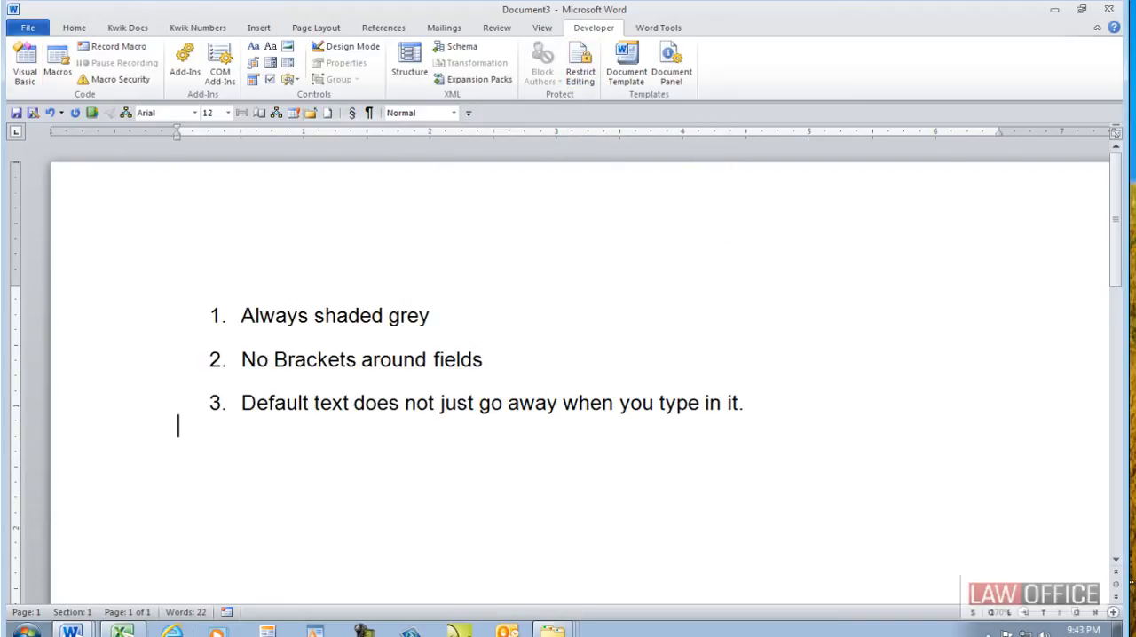
click(72, 631)
click(288, 79)
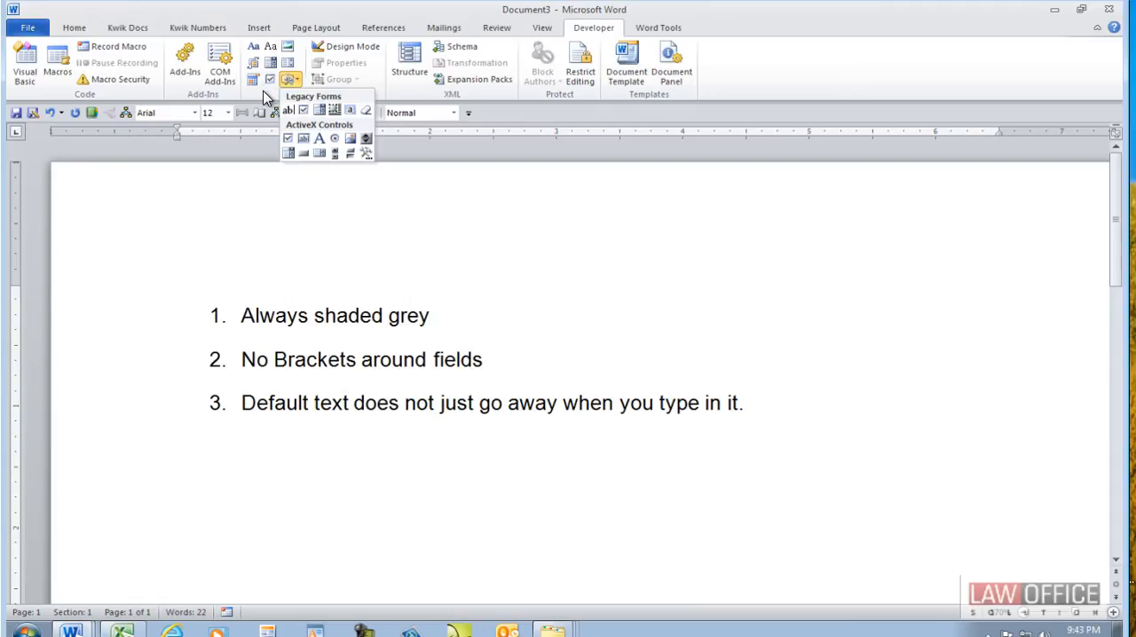
click(261, 488)
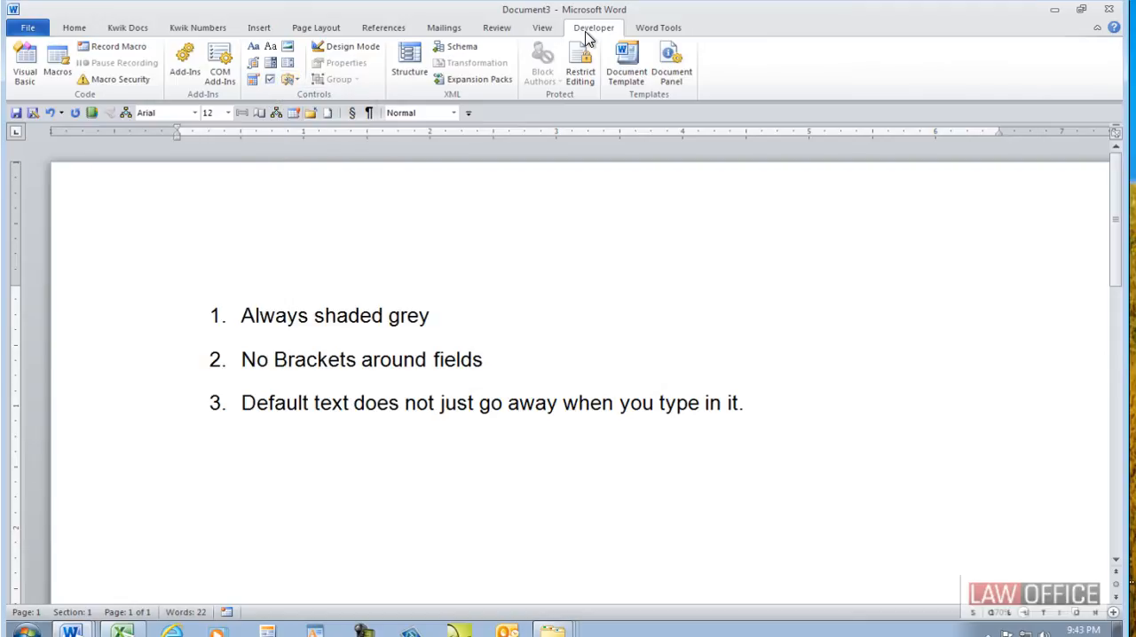
- Check in the ribbon customization options whether the Developer tab is enabled, and leave without changes
click(29, 30)
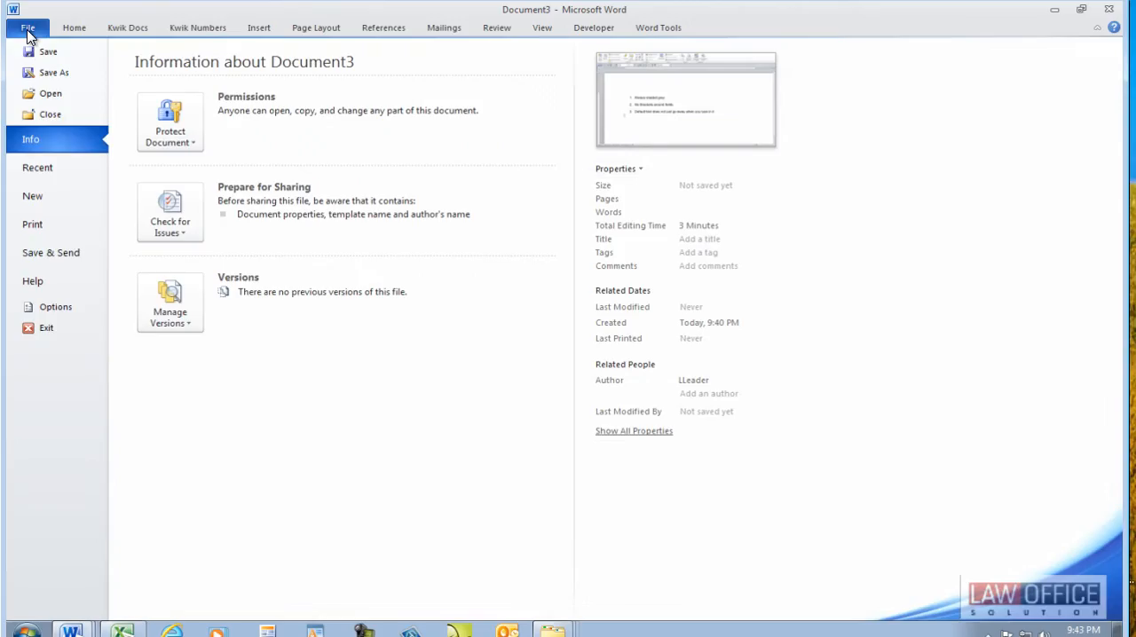
click(44, 311)
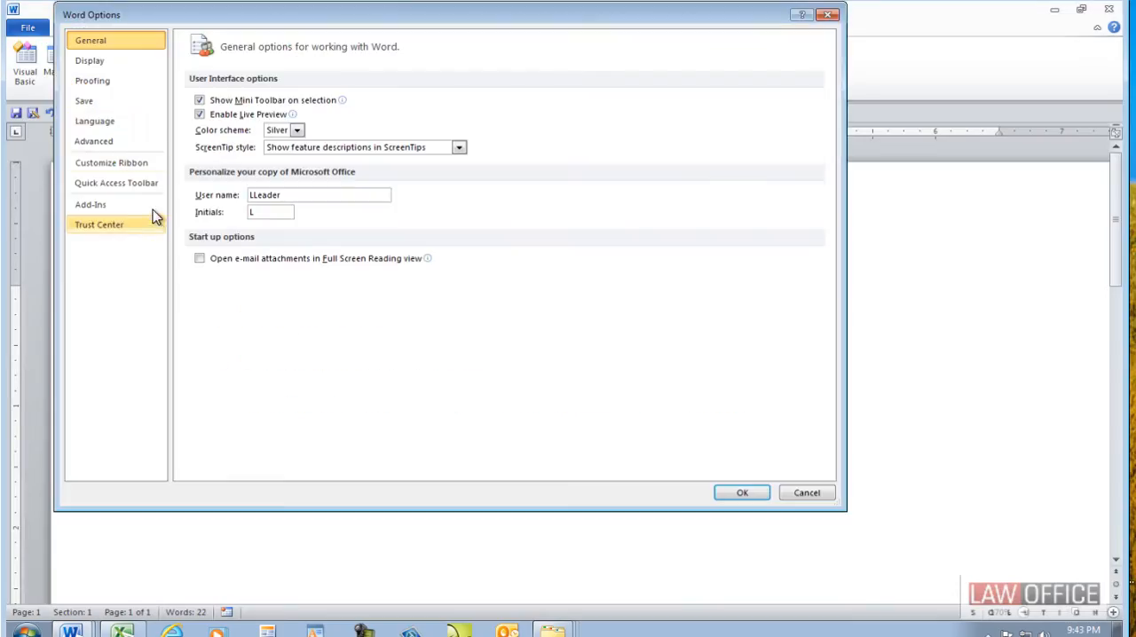
click(107, 163)
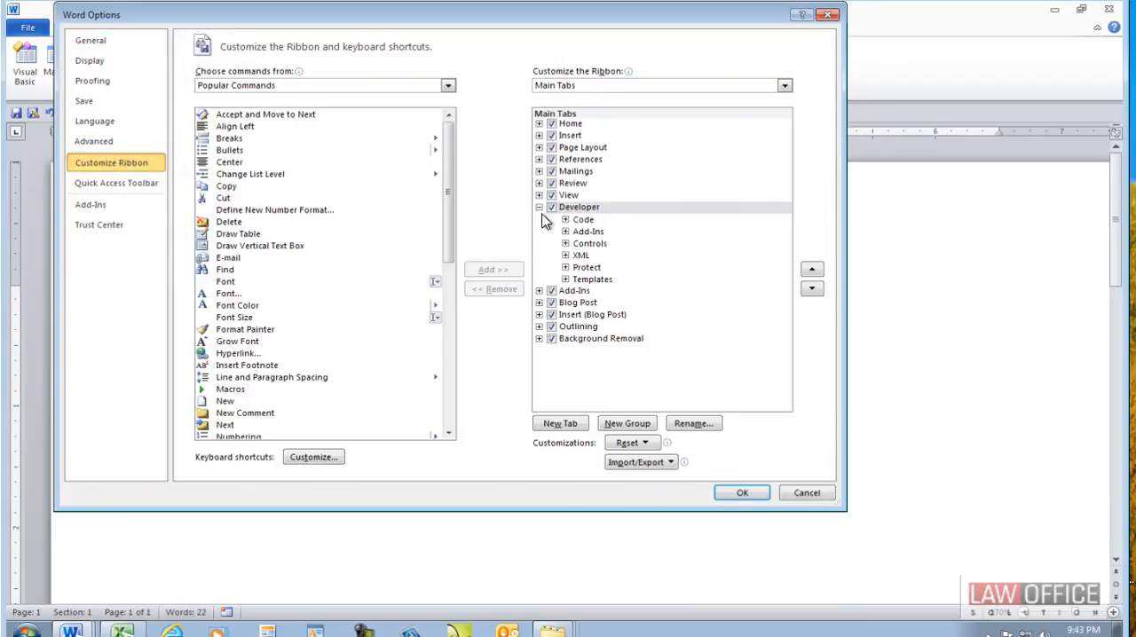
click(818, 497)
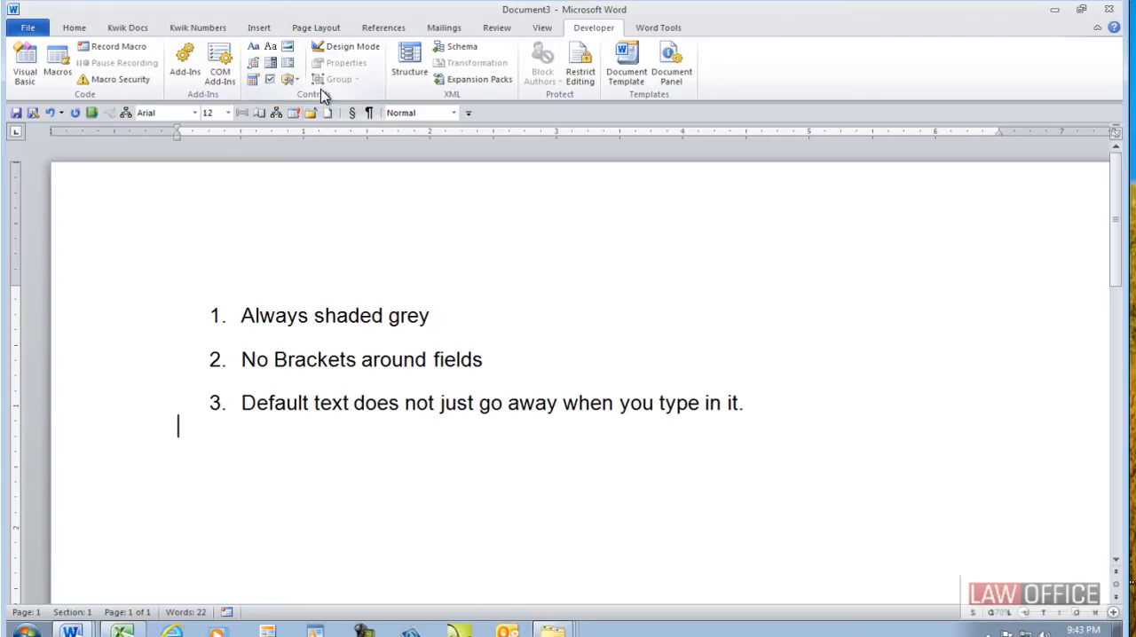
- Insert a legacy text form field on the line below the numbered list and set its bookmark name to ClientName
click(292, 80)
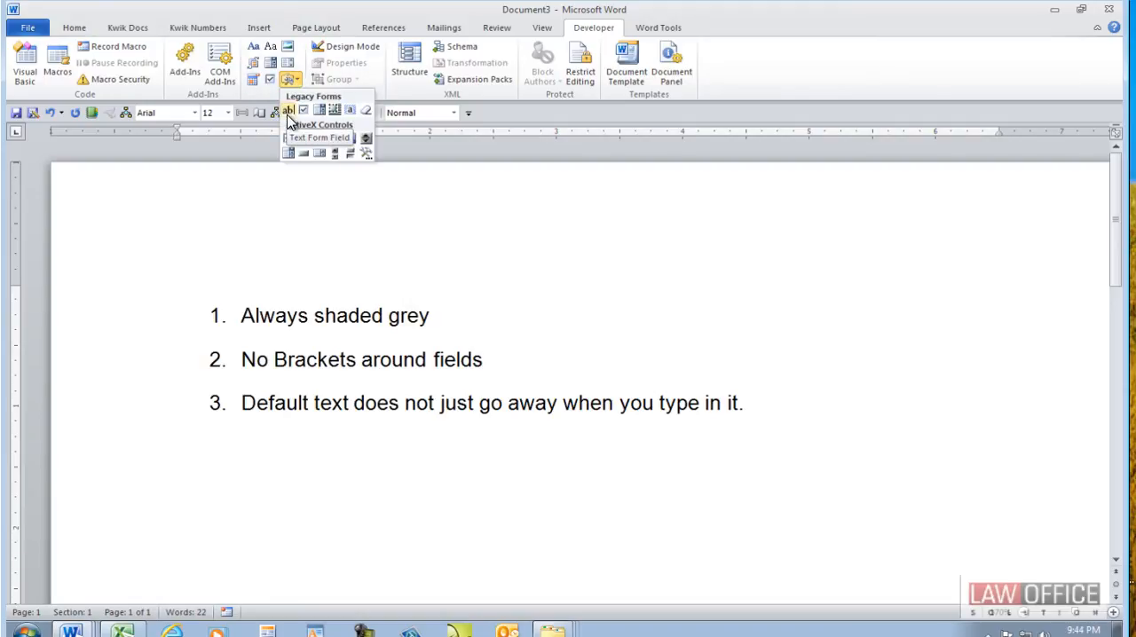
click(288, 114)
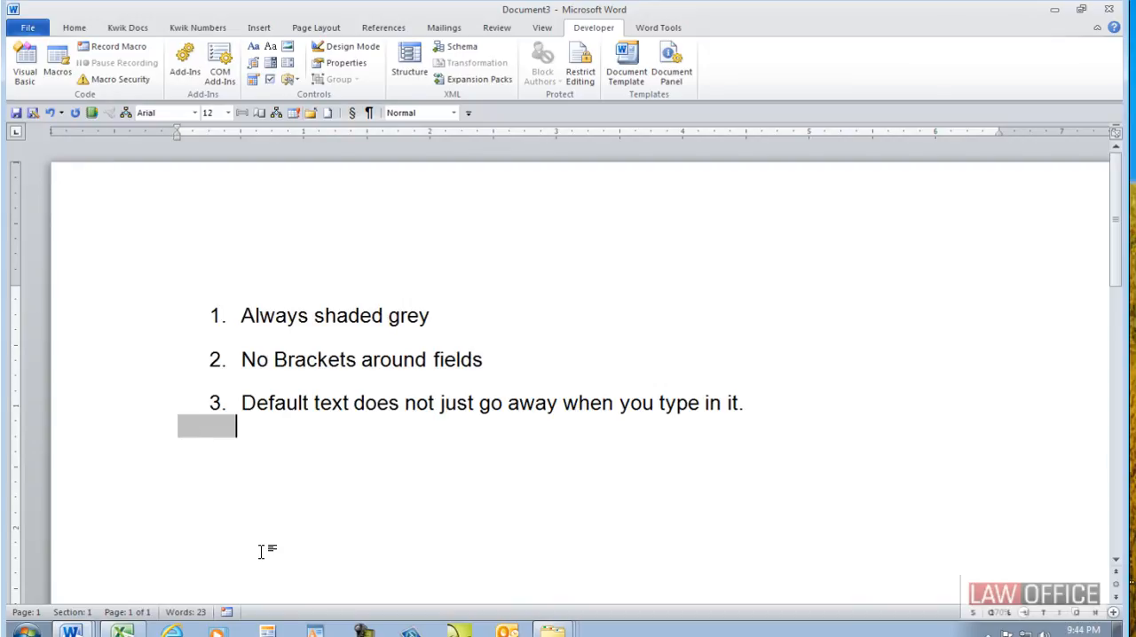
click(209, 429)
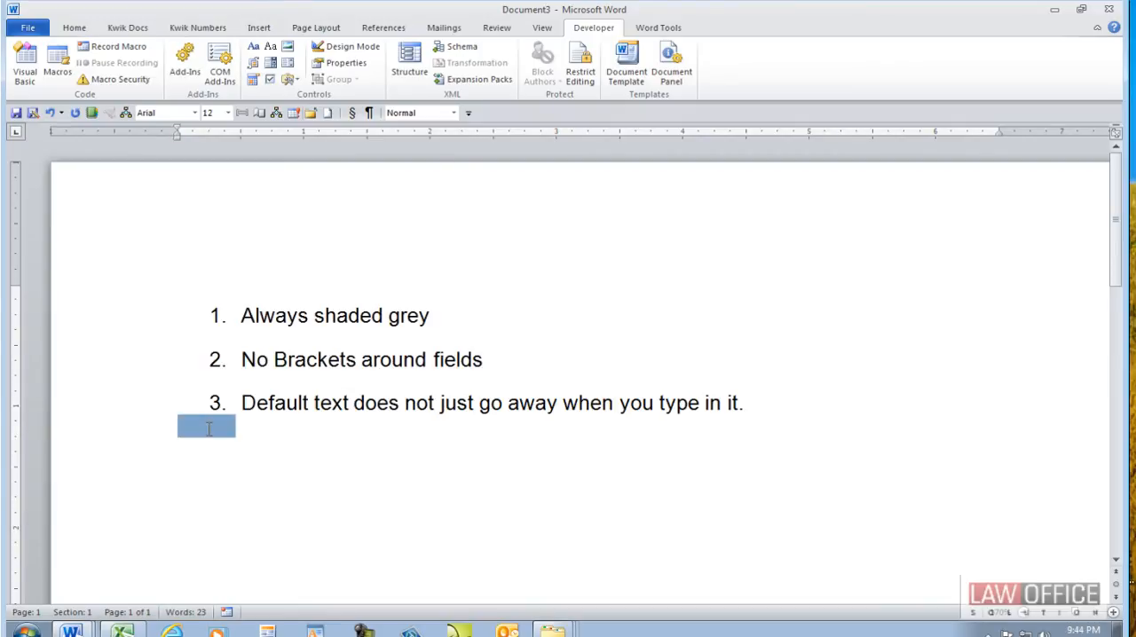
click(344, 66)
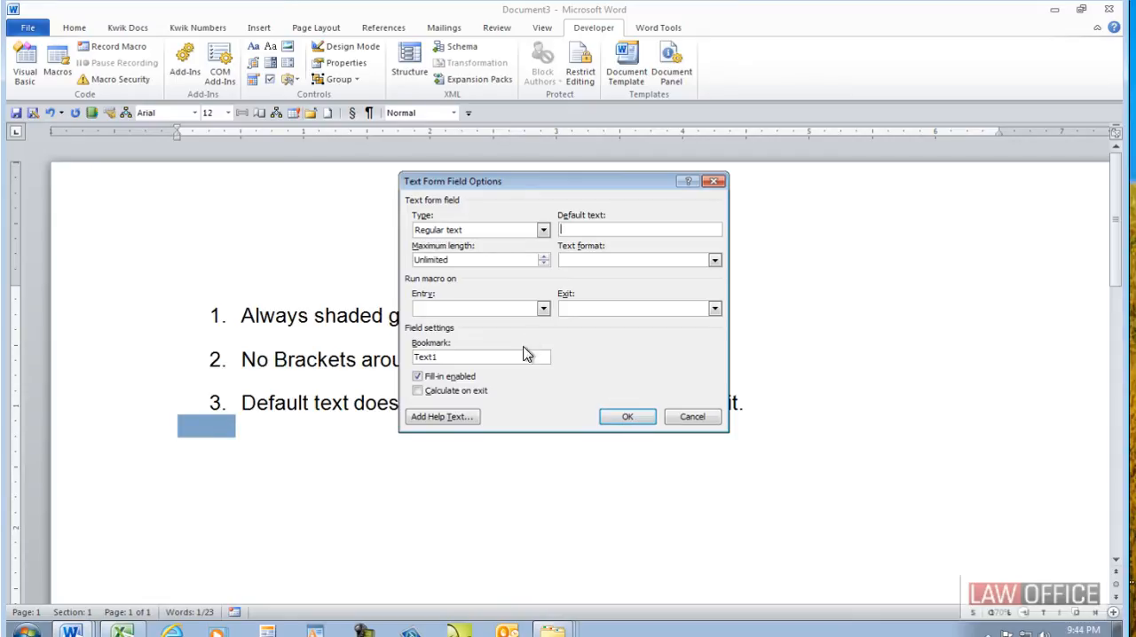
drag(482, 358, 280, 364)
text(ClientName)
click(623, 417)
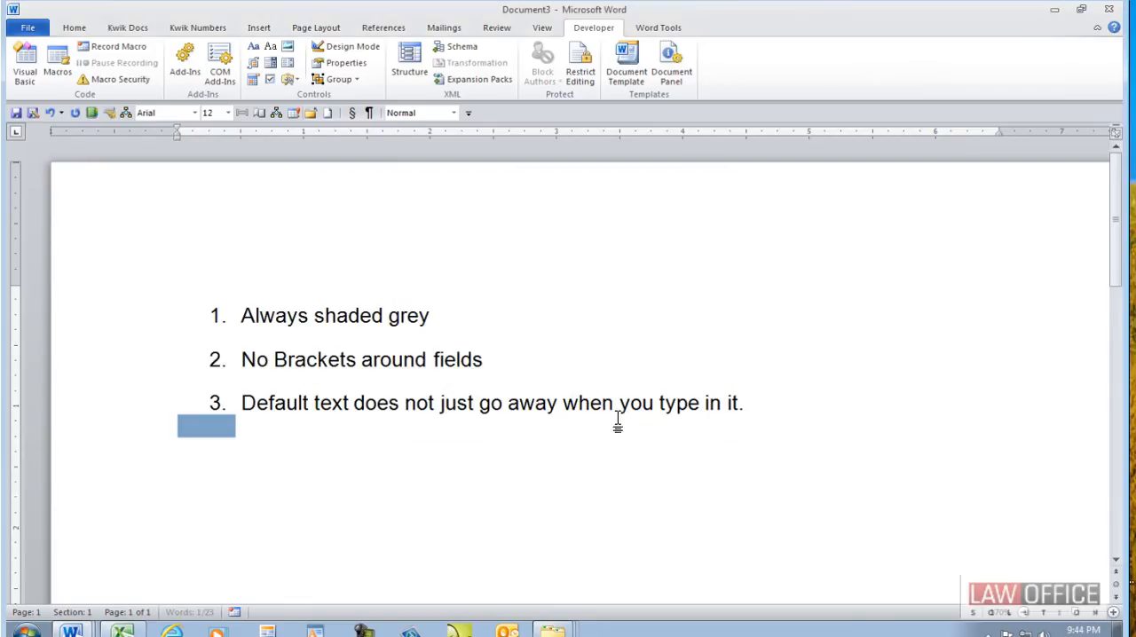
- Turn on the display of bookmarks in the advanced document content options
click(27, 28)
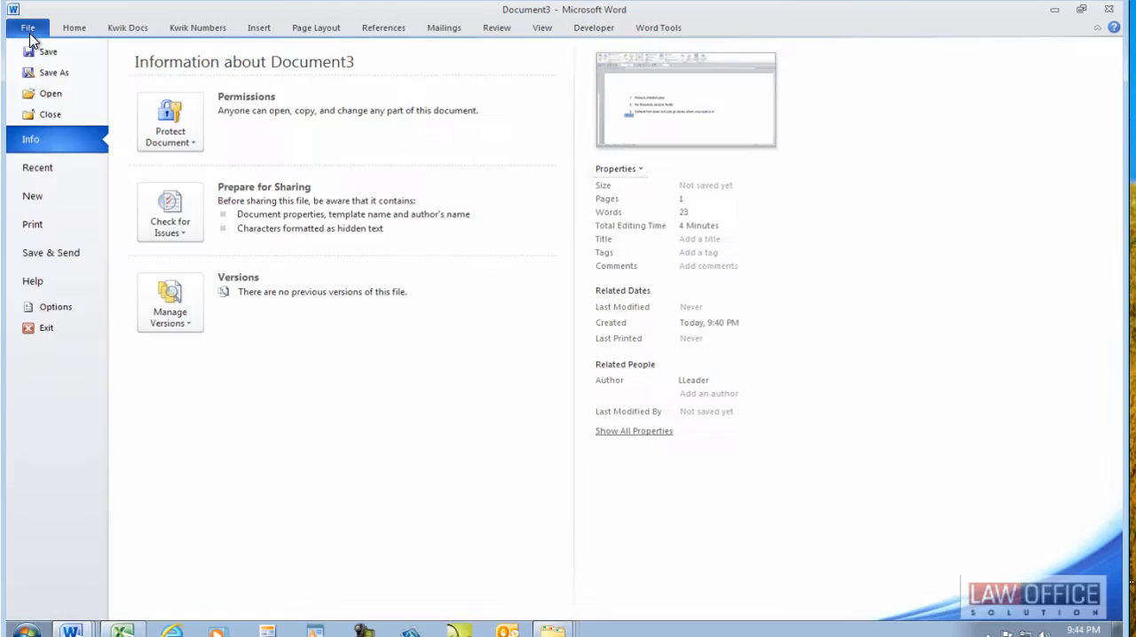
click(29, 310)
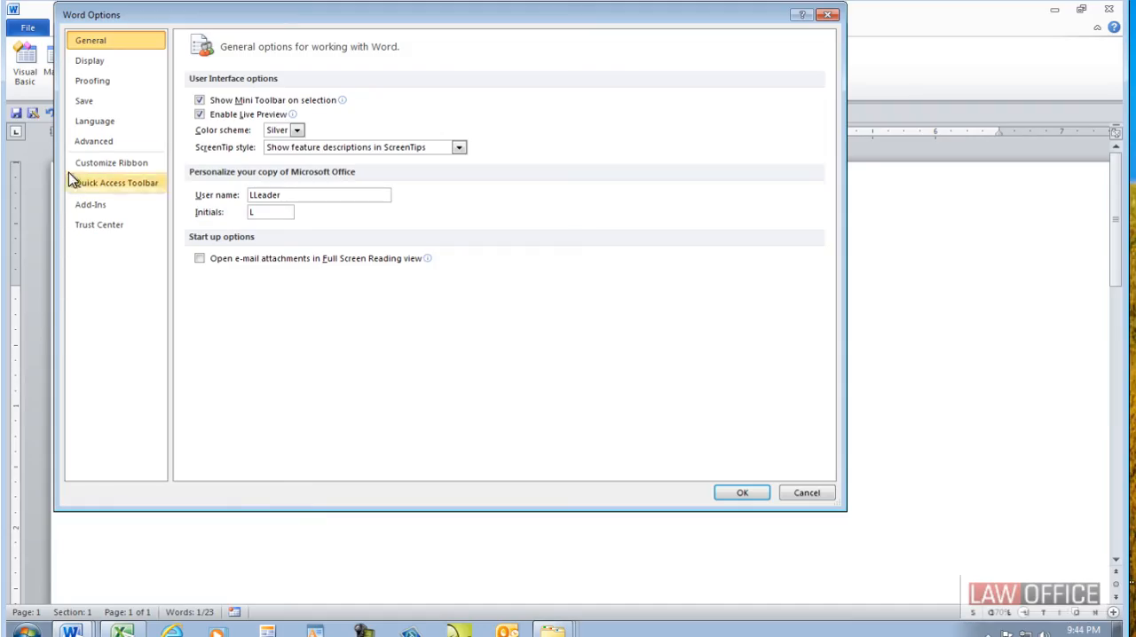
click(82, 138)
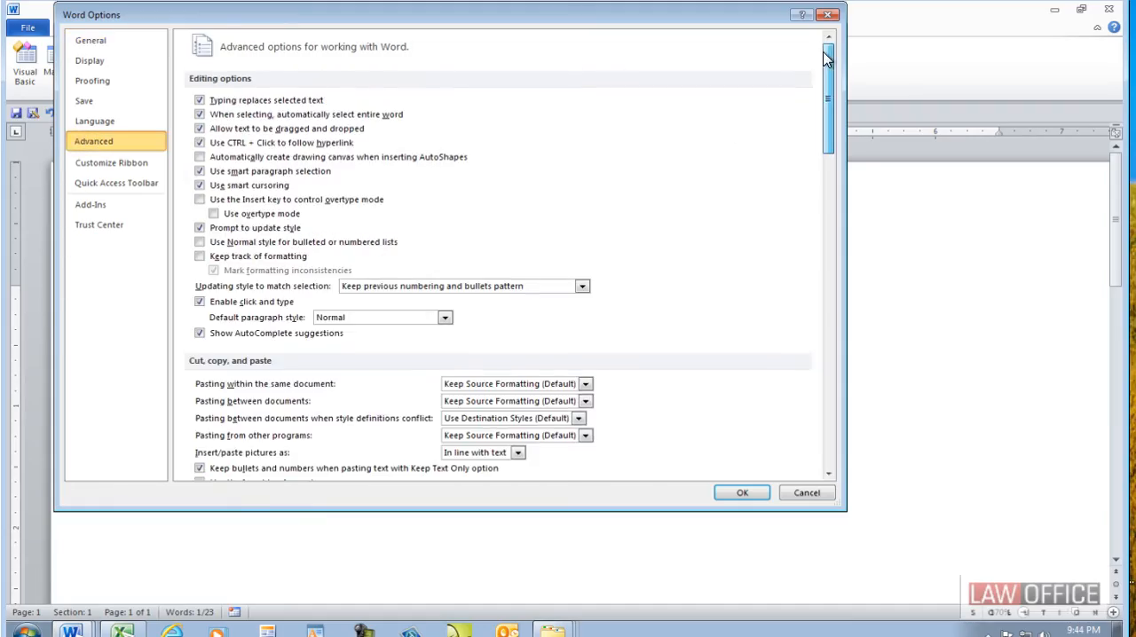
drag(828, 61, 845, 170)
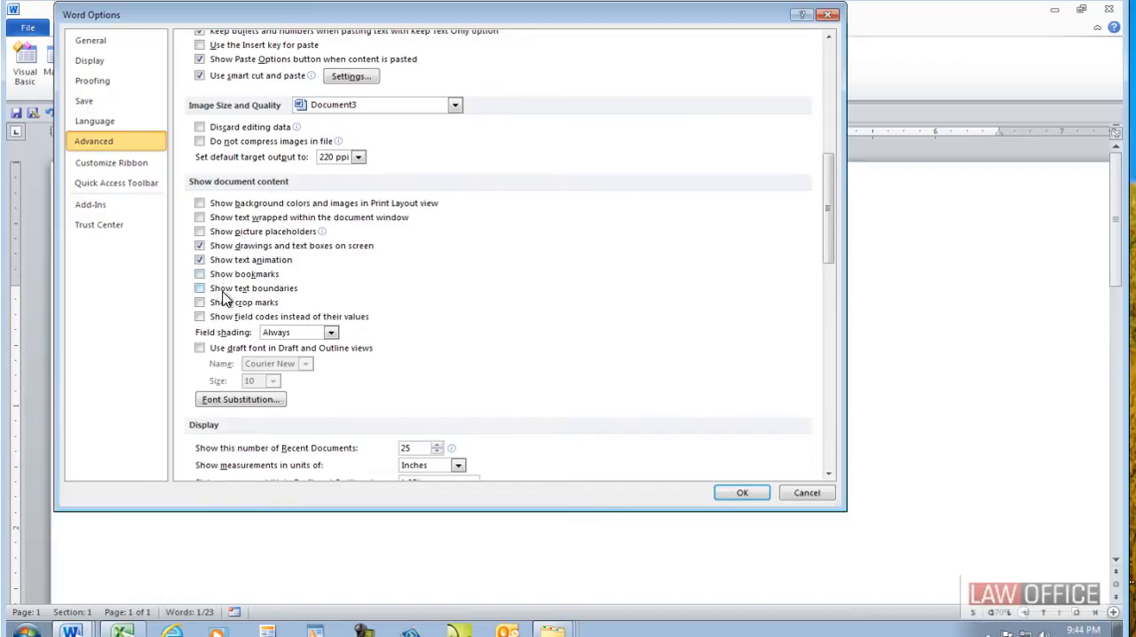
click(739, 494)
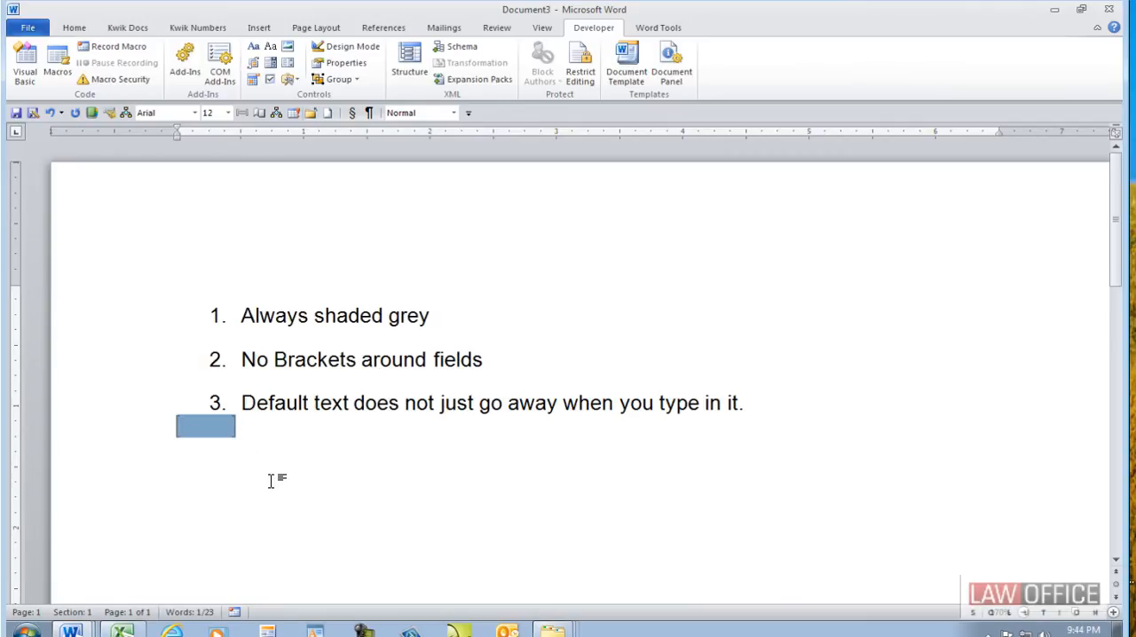
- Add a blank line above the text form field and enter "Some text here" after the field
click(151, 439)
key(Left)
key(Return)
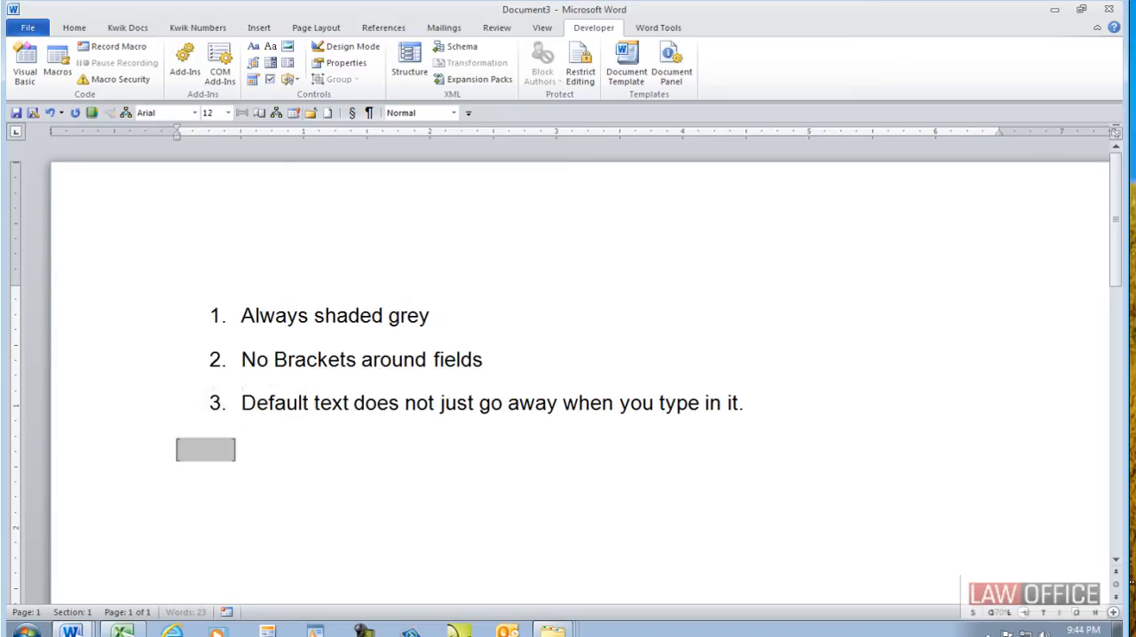
click(318, 463)
text(Some text here)
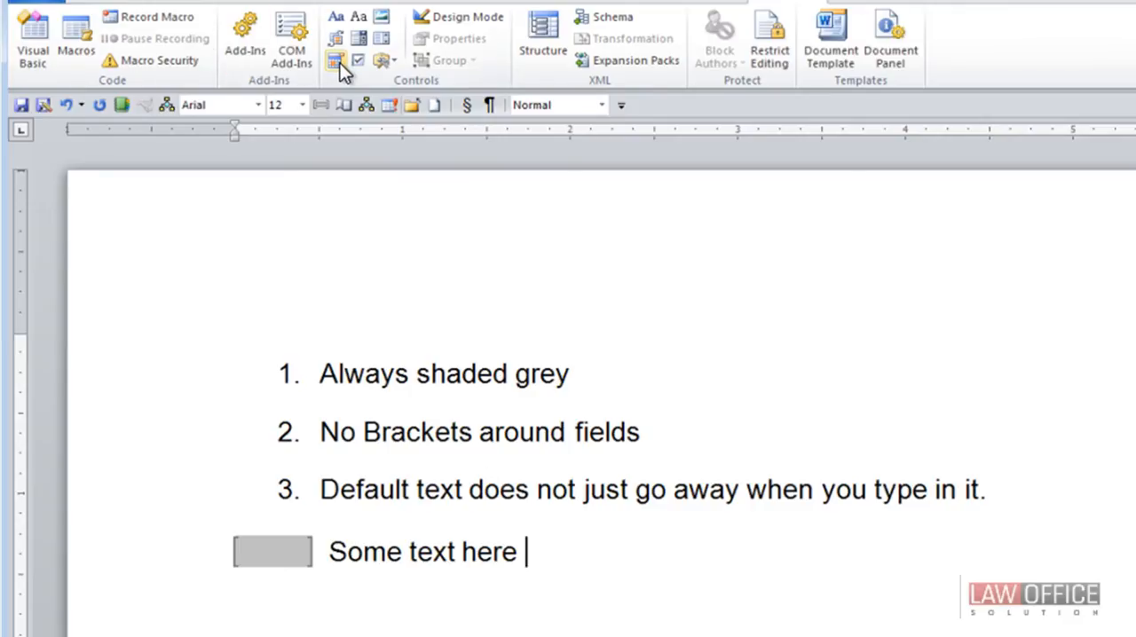
- Insert a second legacy text form field after "Some text here" and follow it with the text "and a check box"
click(382, 60)
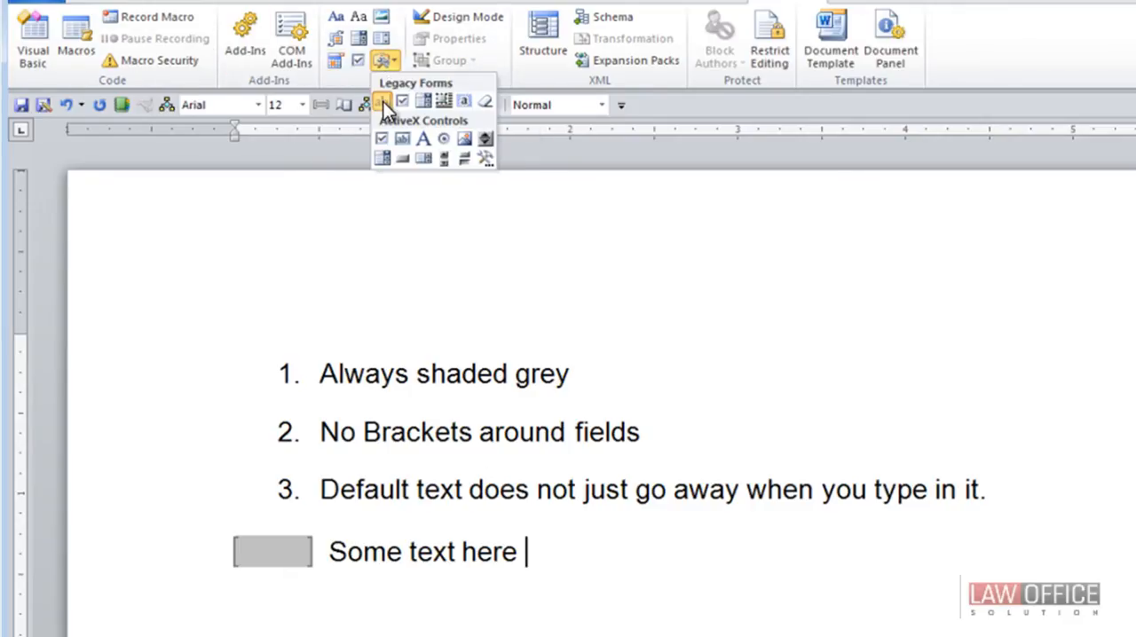
click(382, 102)
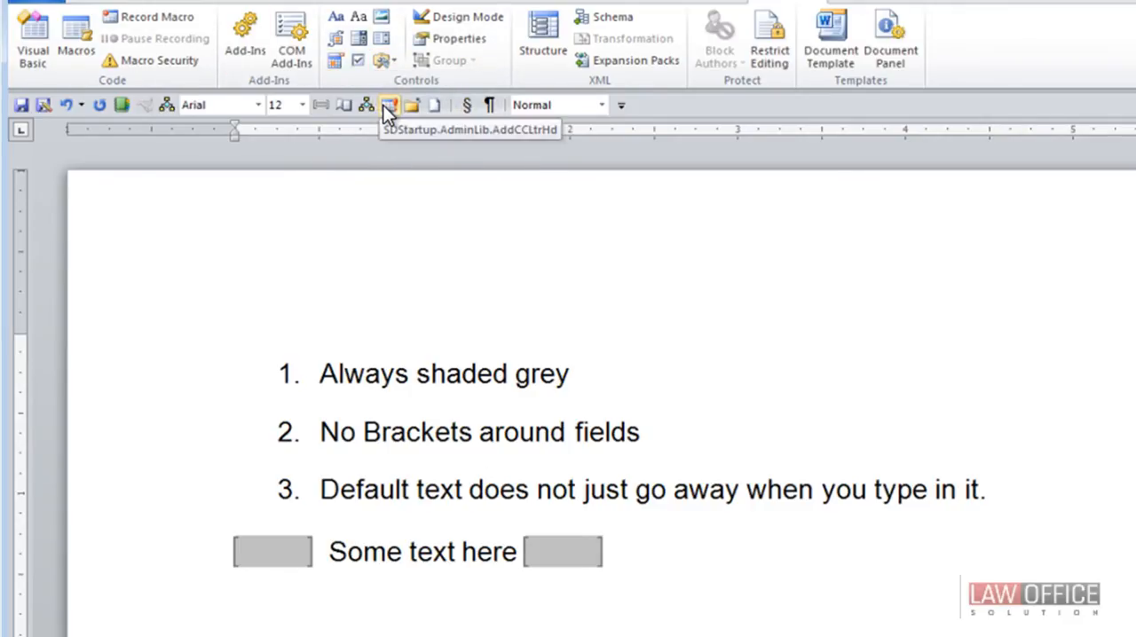
text(and a check box)
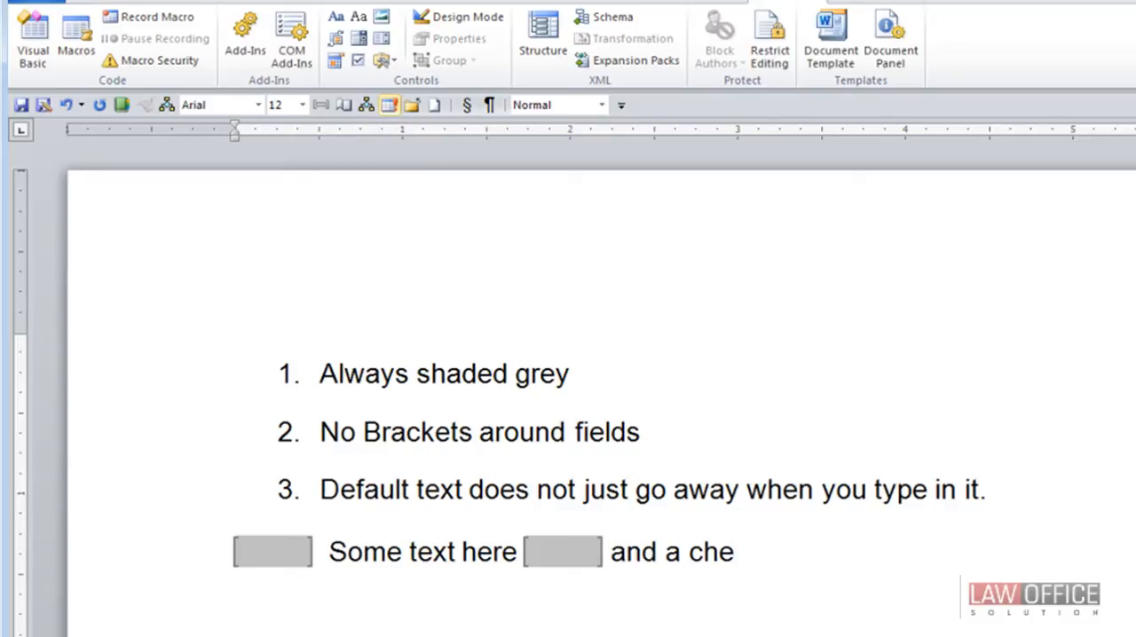
- Insert a legacy check box form field after "and a check box" and follow it with the text "Choices!"
click(384, 60)
click(404, 103)
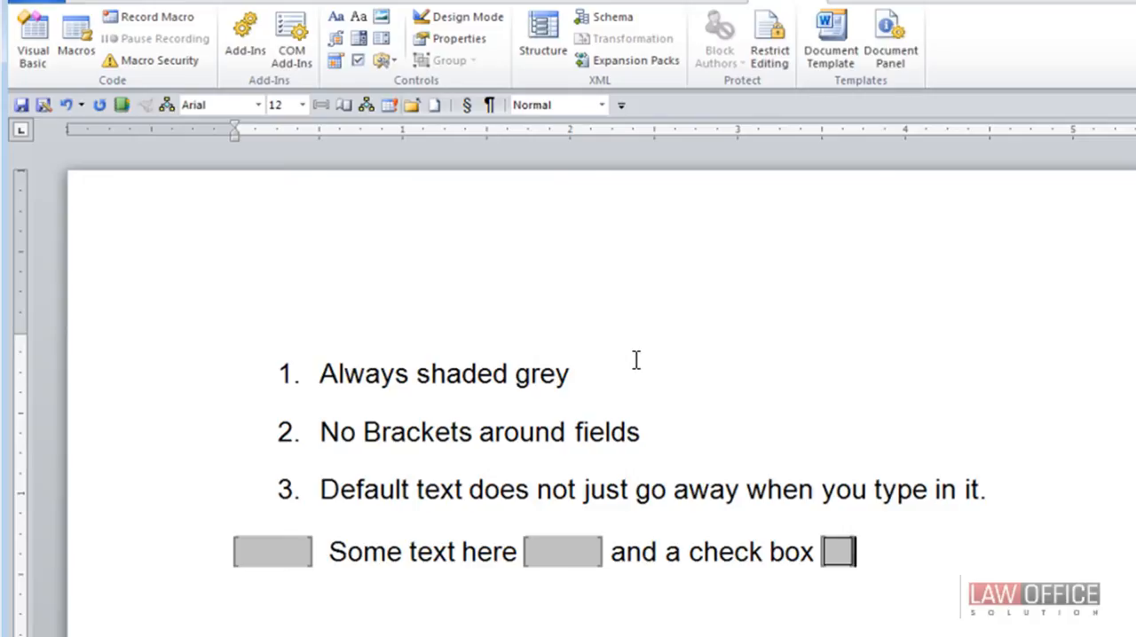
text(Cohic)
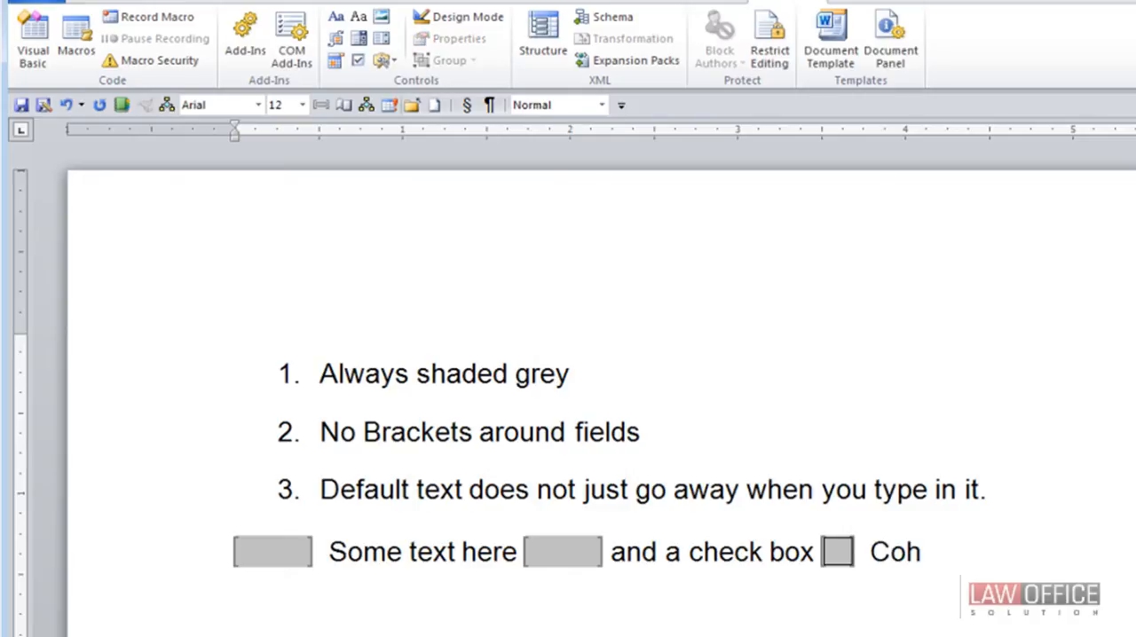
key(BackSpace)
key(BackSpace)
key(BackSpace)
key(BackSpace)
text(hoc)
key(BackSpace)
text(ice)
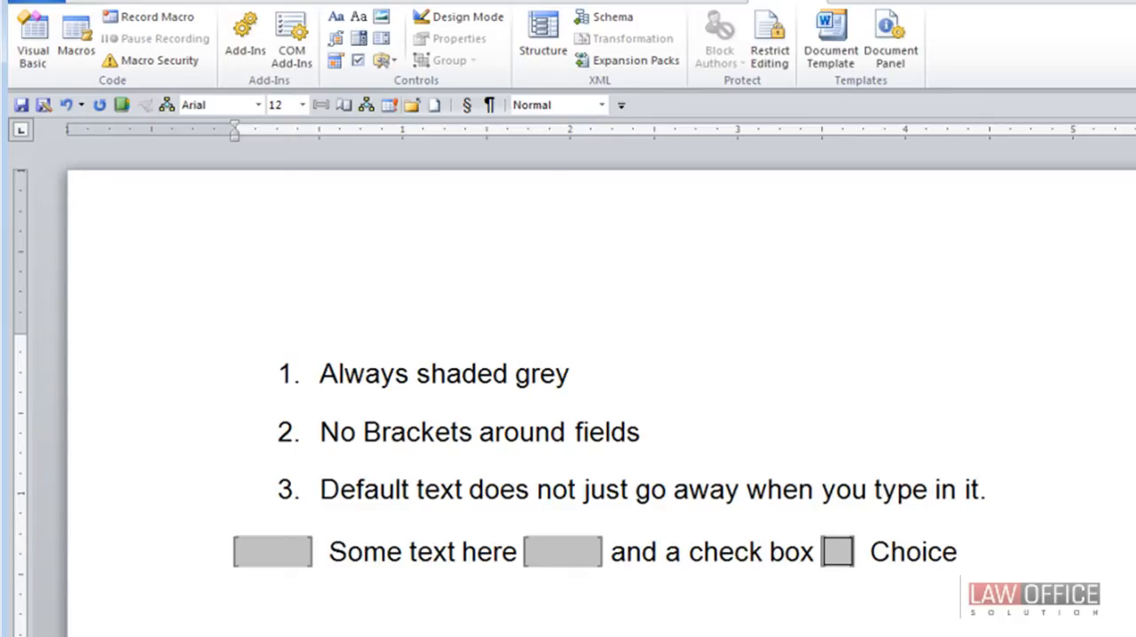
text(sd!)
key(BackSpace)
key(BackSpace)
text(!)
click(382, 47)
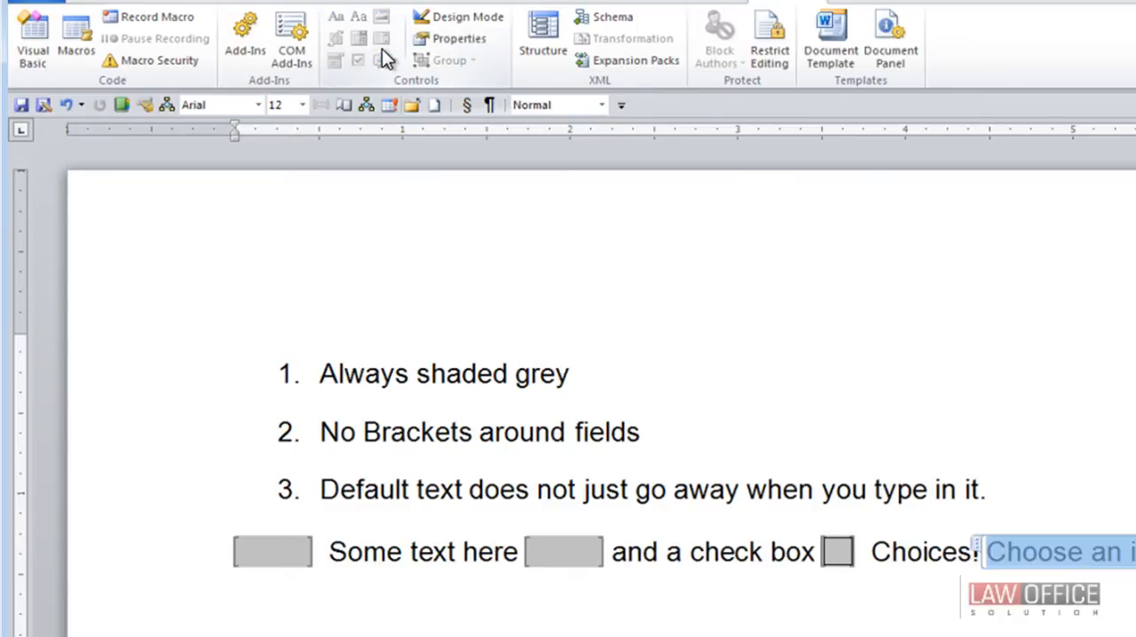
click(977, 545)
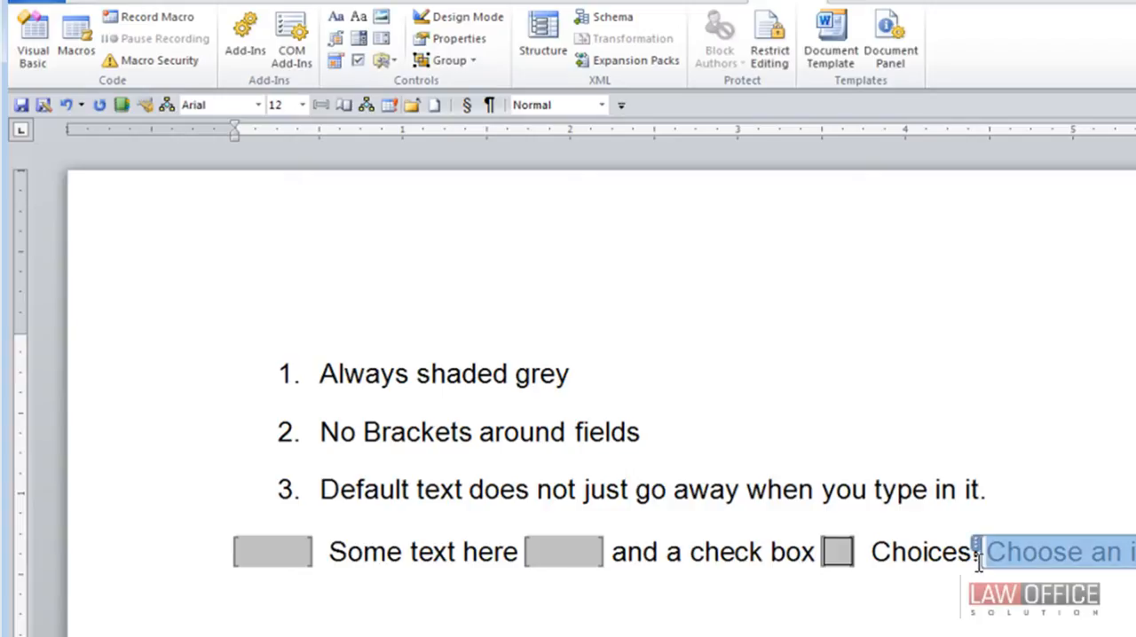
click(970, 618)
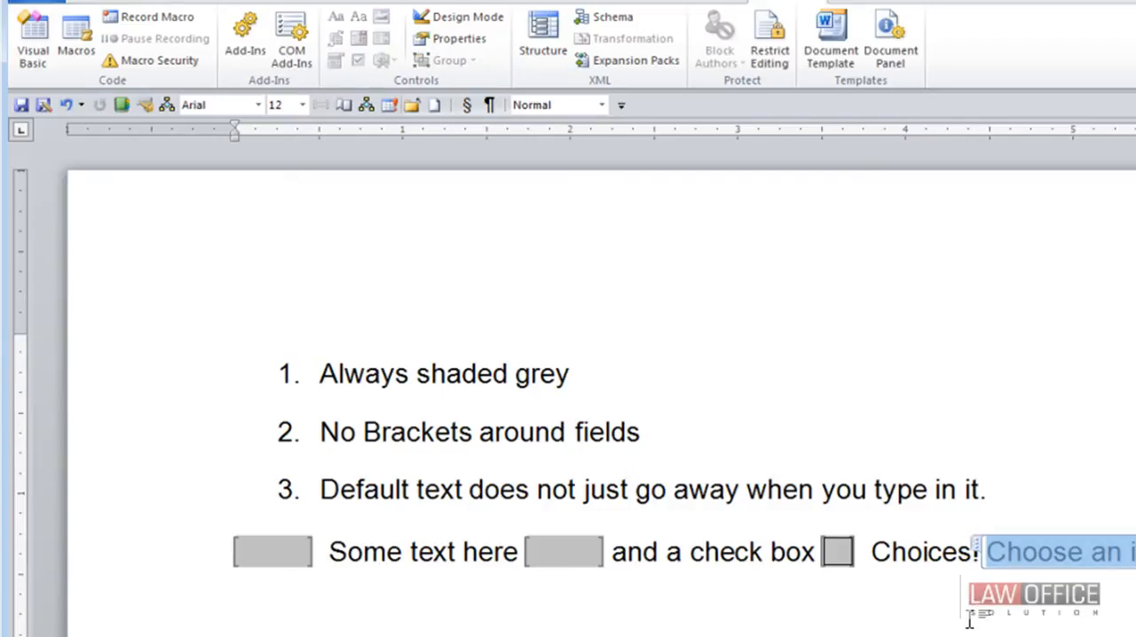
click(977, 542)
key(Delete)
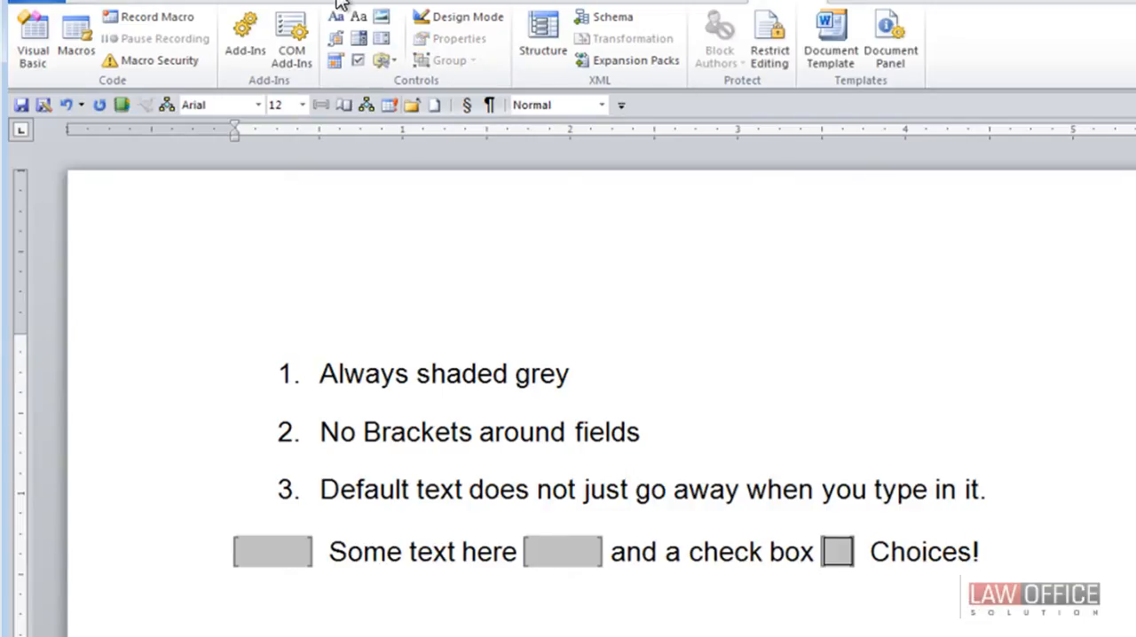
- Insert a legacy drop-down form field after "Choices!"
click(388, 64)
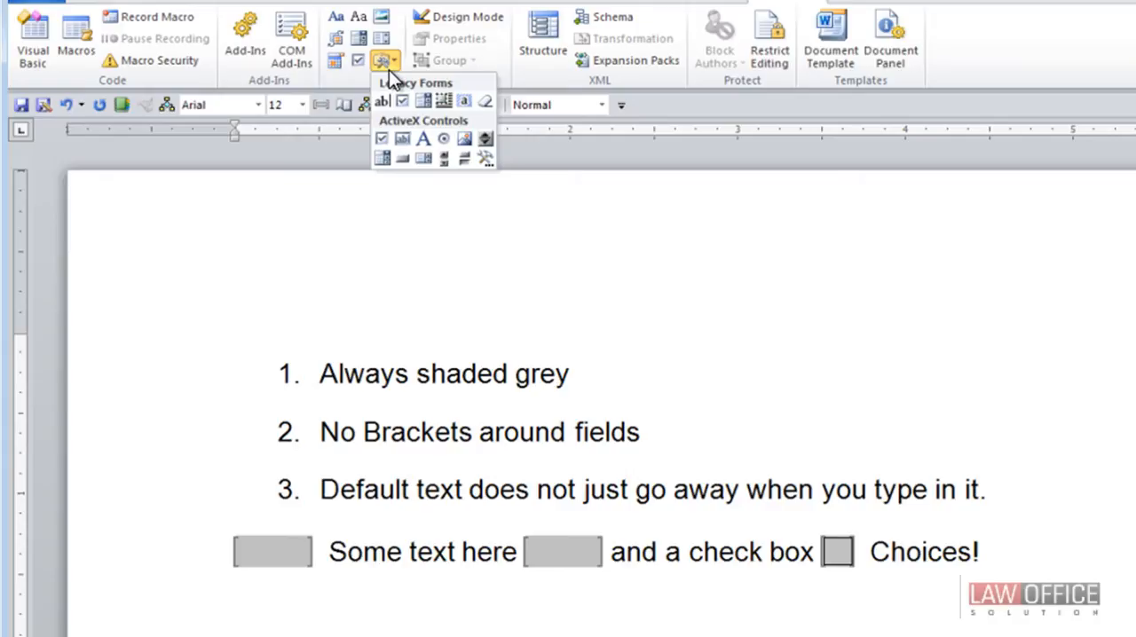
click(430, 108)
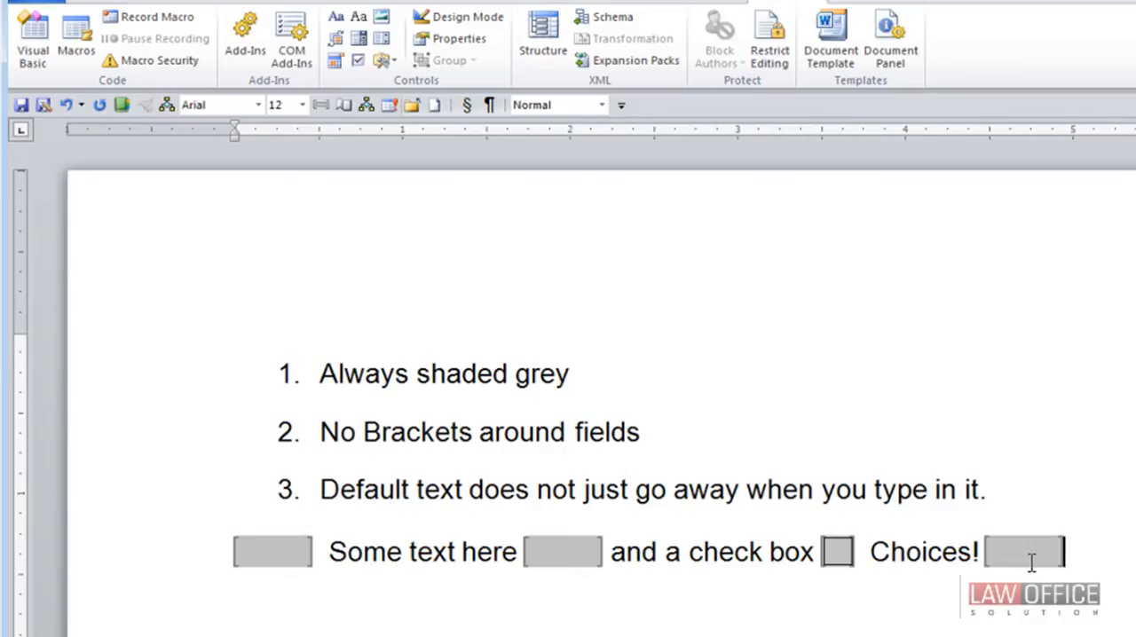
- Set the default text of the first text form field to "[Client Name]"
click(277, 551)
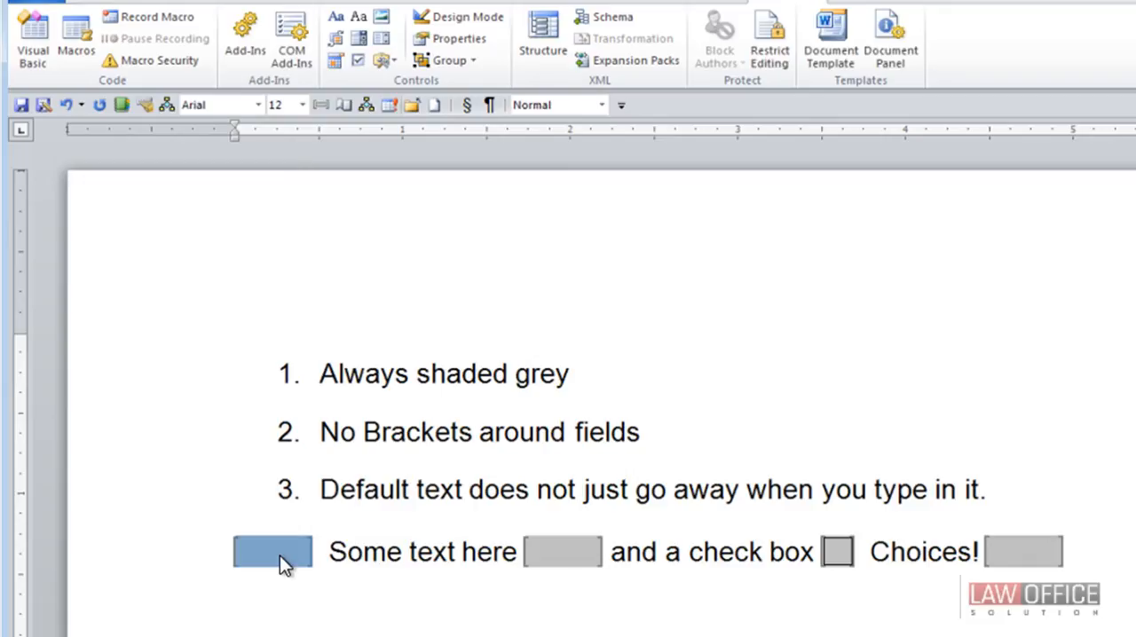
double_click(280, 556)
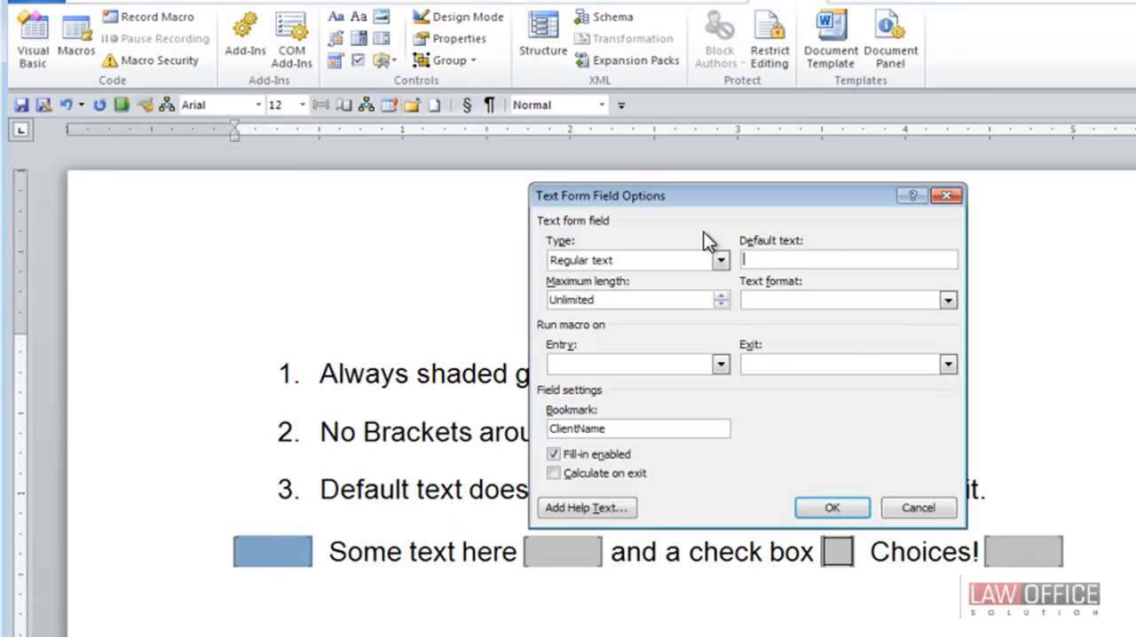
click(923, 504)
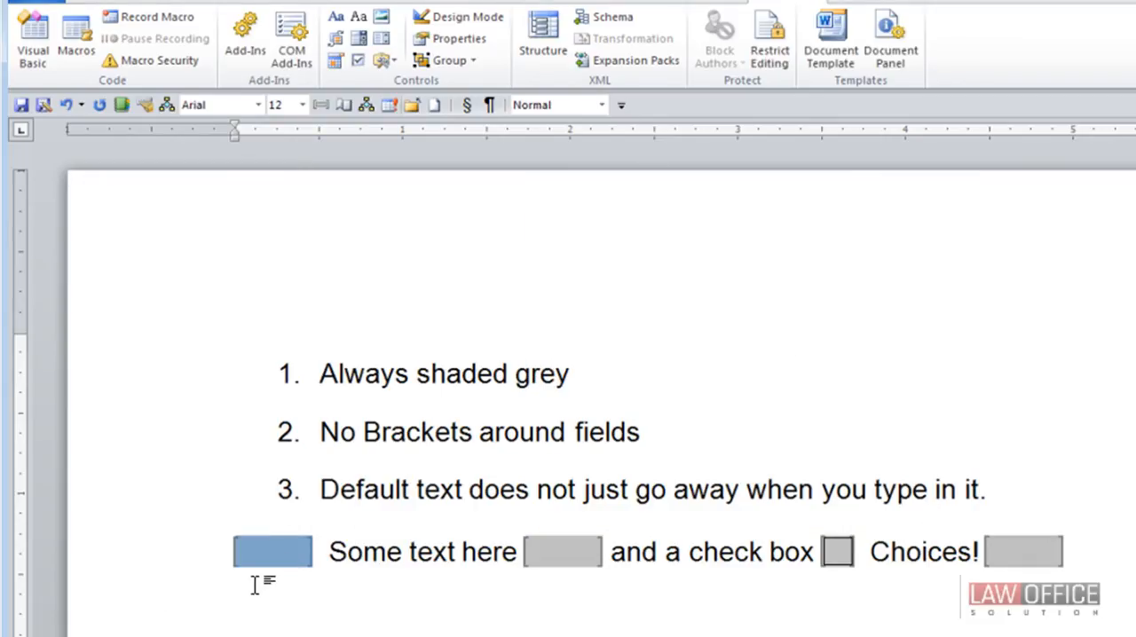
click(460, 40)
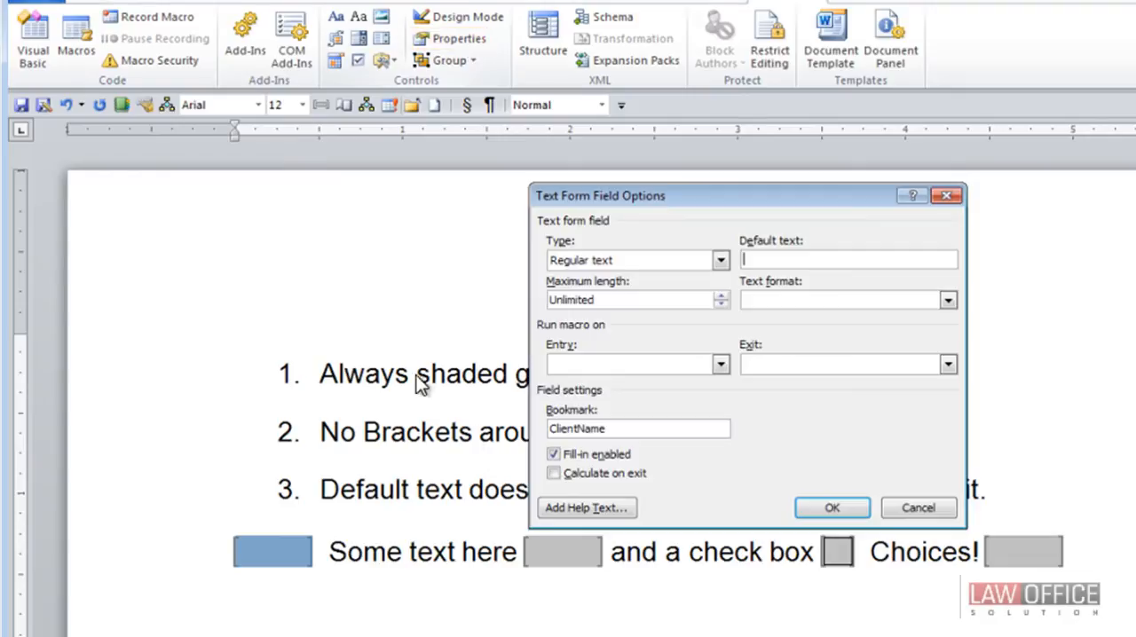
click(753, 259)
text(Client Name])
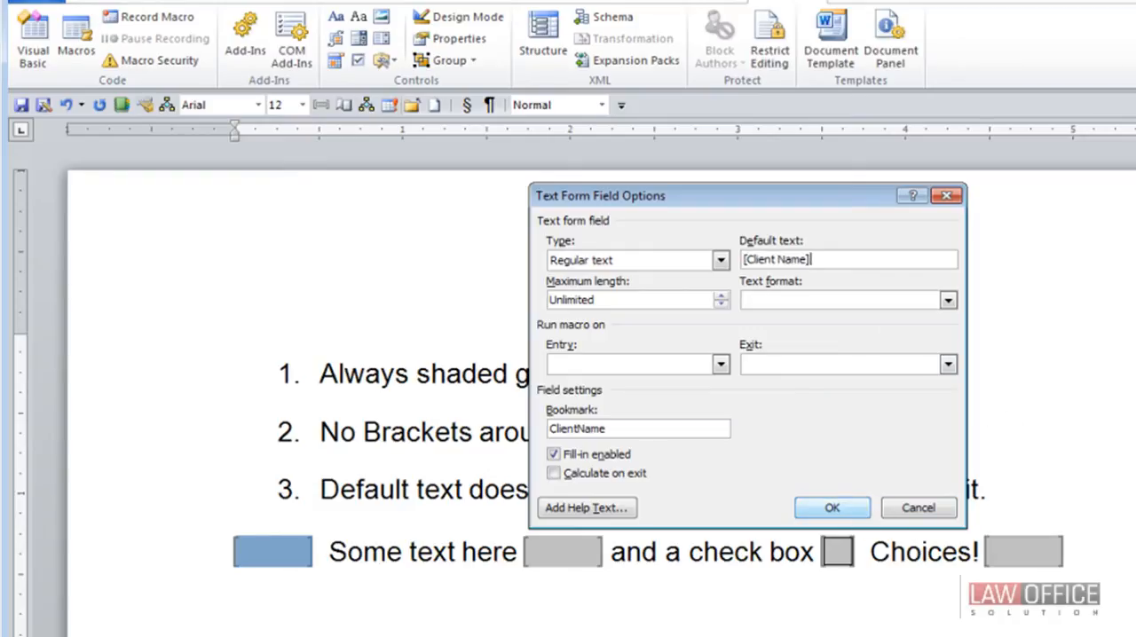
click(834, 504)
- Give the second text form field the default text "[Type here]" and the bookmark name "More"
double_click(647, 552)
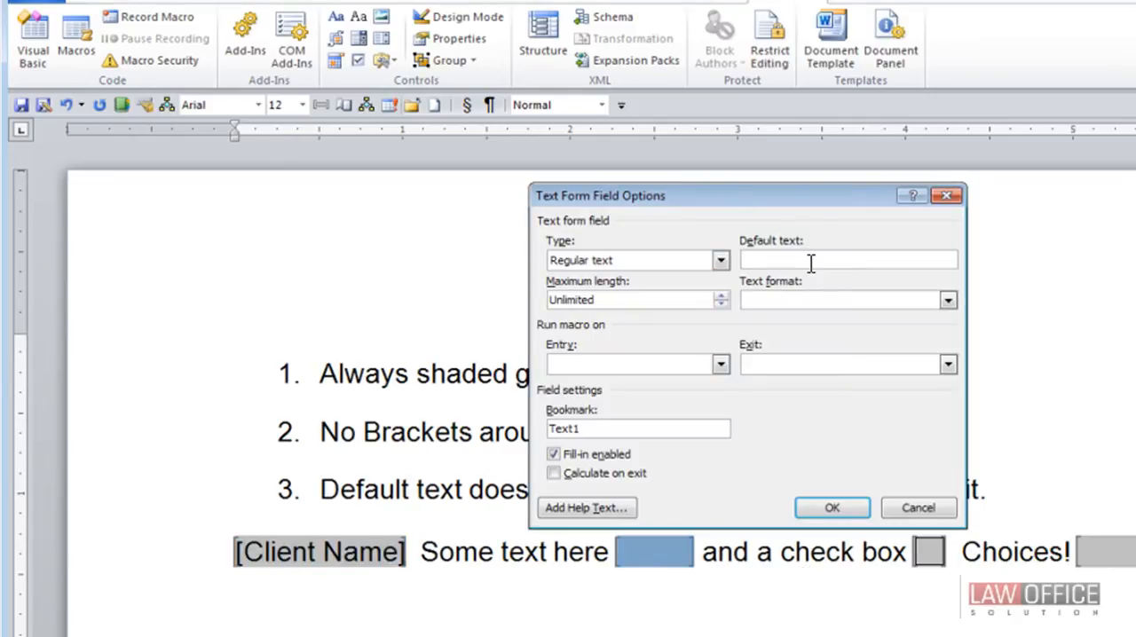
click(811, 260)
text([Type here)
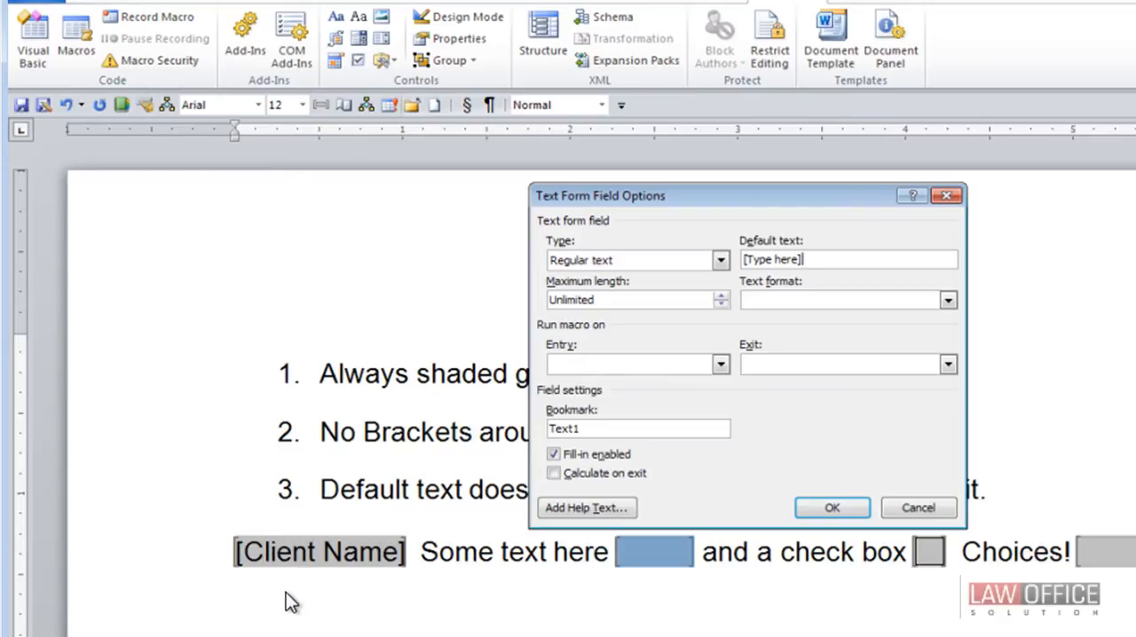
drag(615, 430, 478, 417)
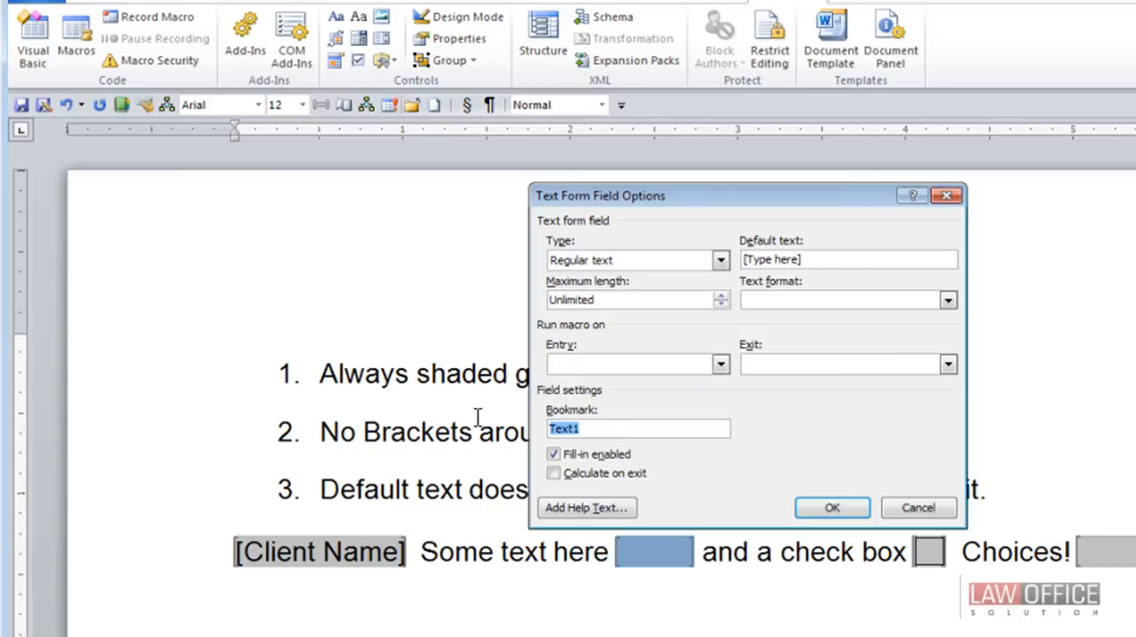
text(More)
click(837, 507)
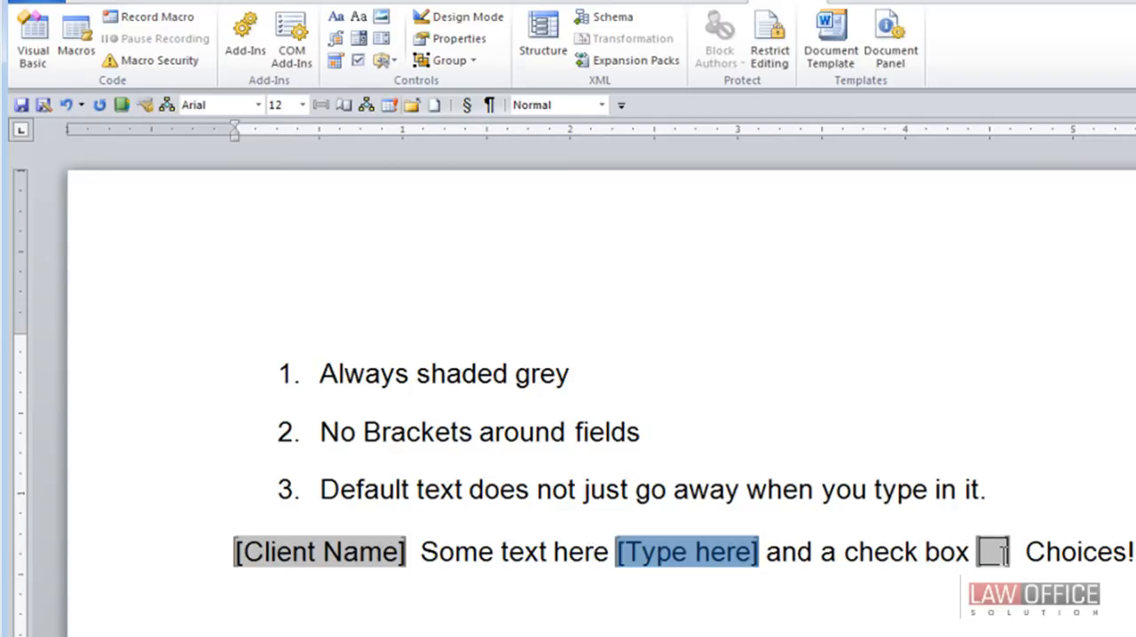
- Set the default value of the check box form field to Checked
double_click(1001, 551)
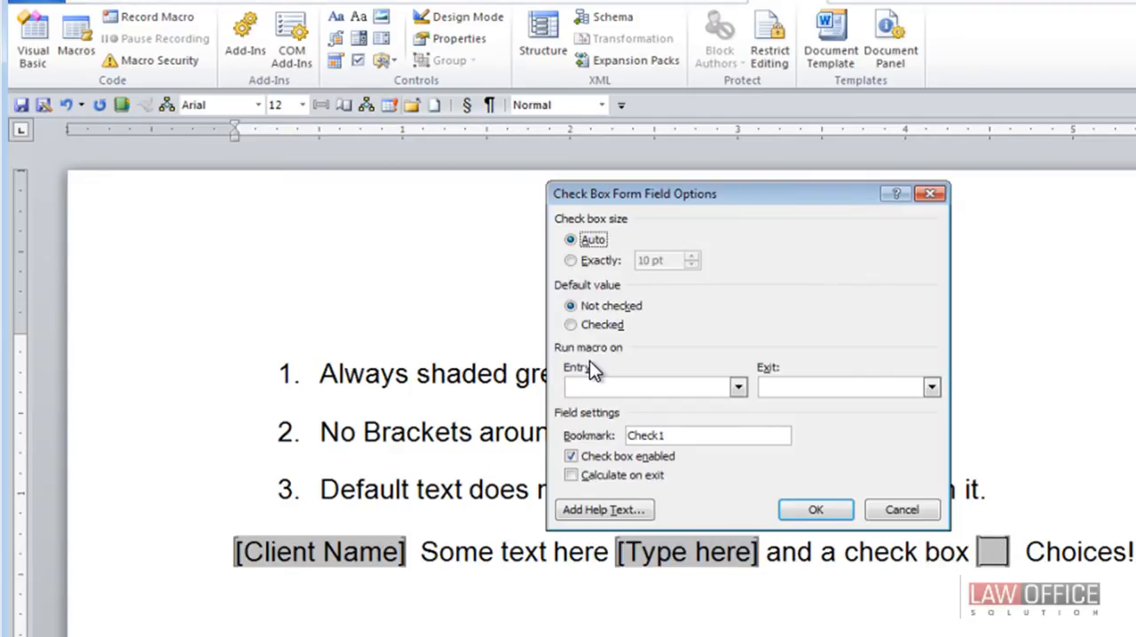
click(593, 326)
click(812, 511)
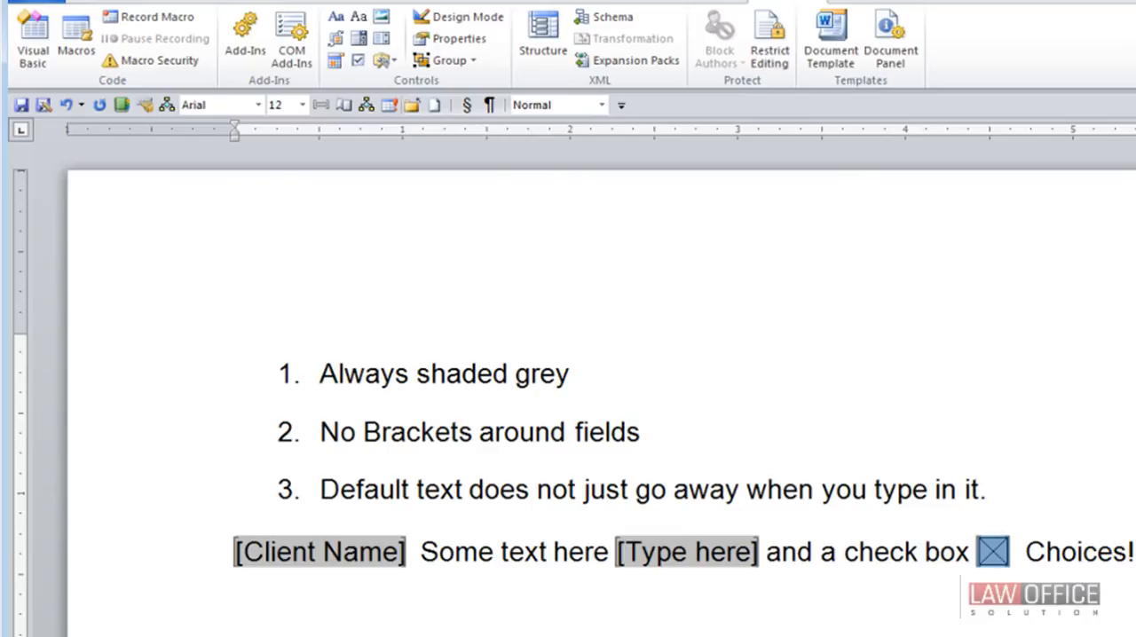
- Add the items "One", "Two" and "Three" to the drop-down form field after "Choices!"
double_click(1135, 553)
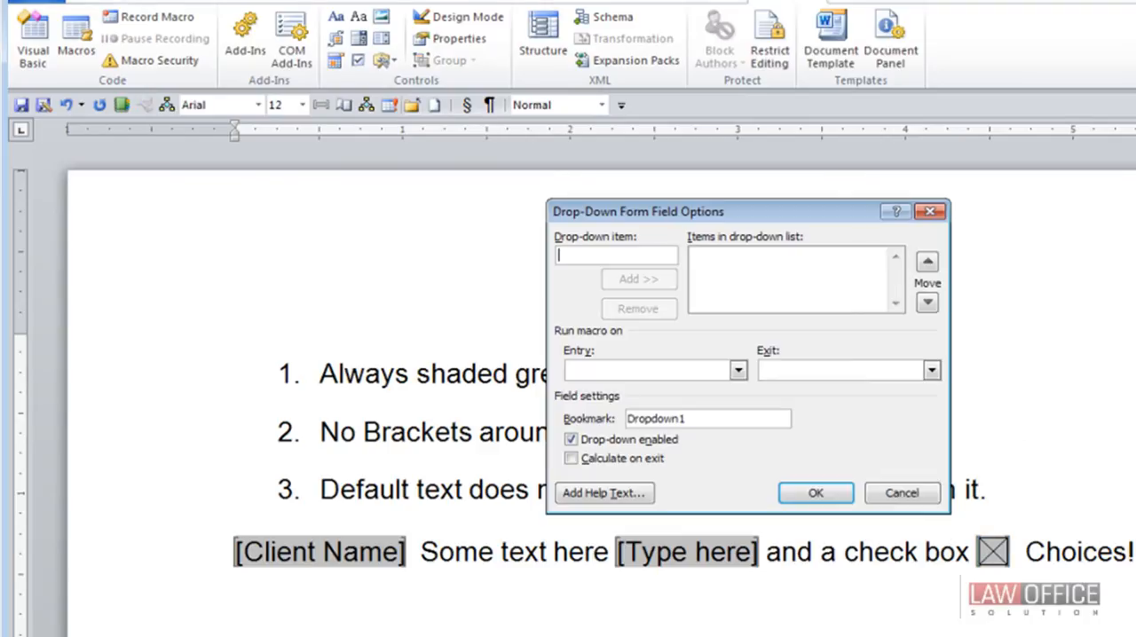
text(One)
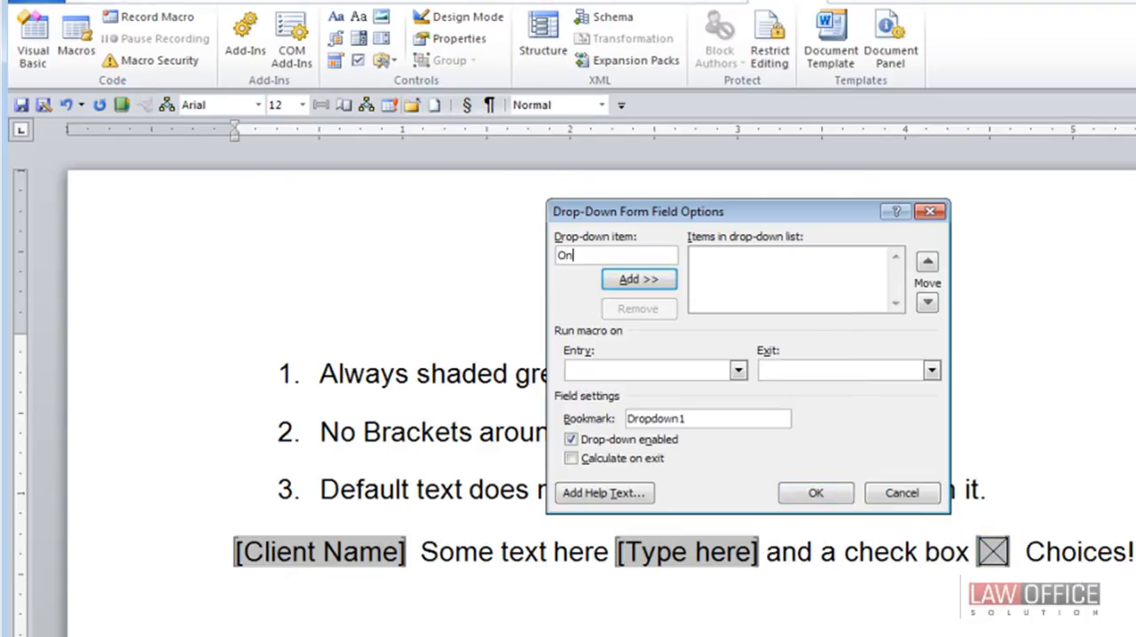
click(645, 280)
text(Two)
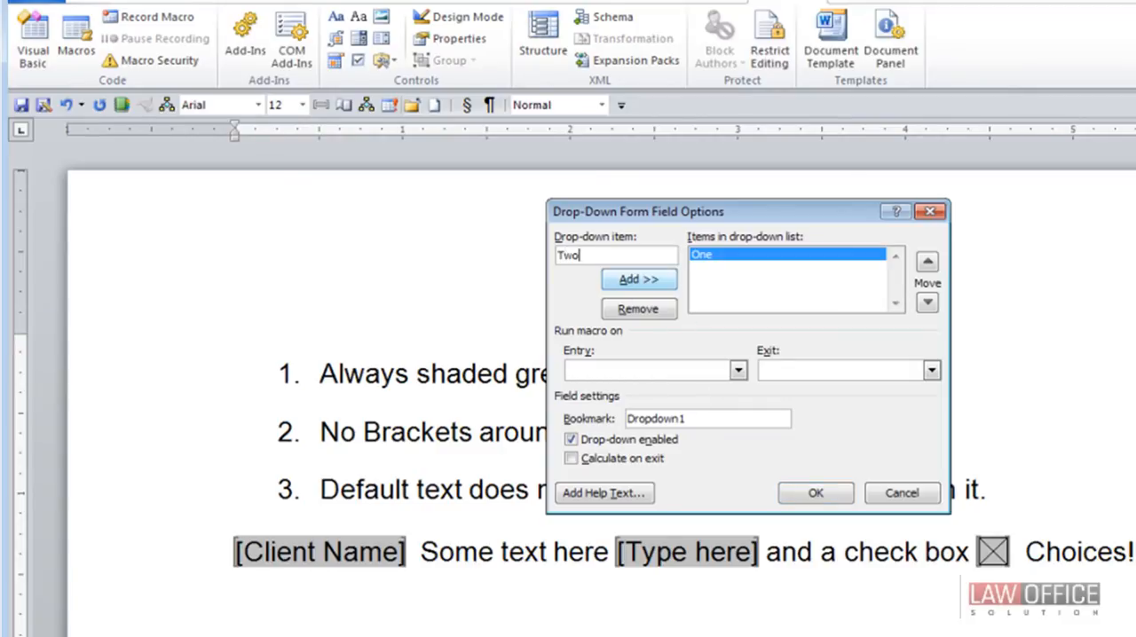
click(622, 290)
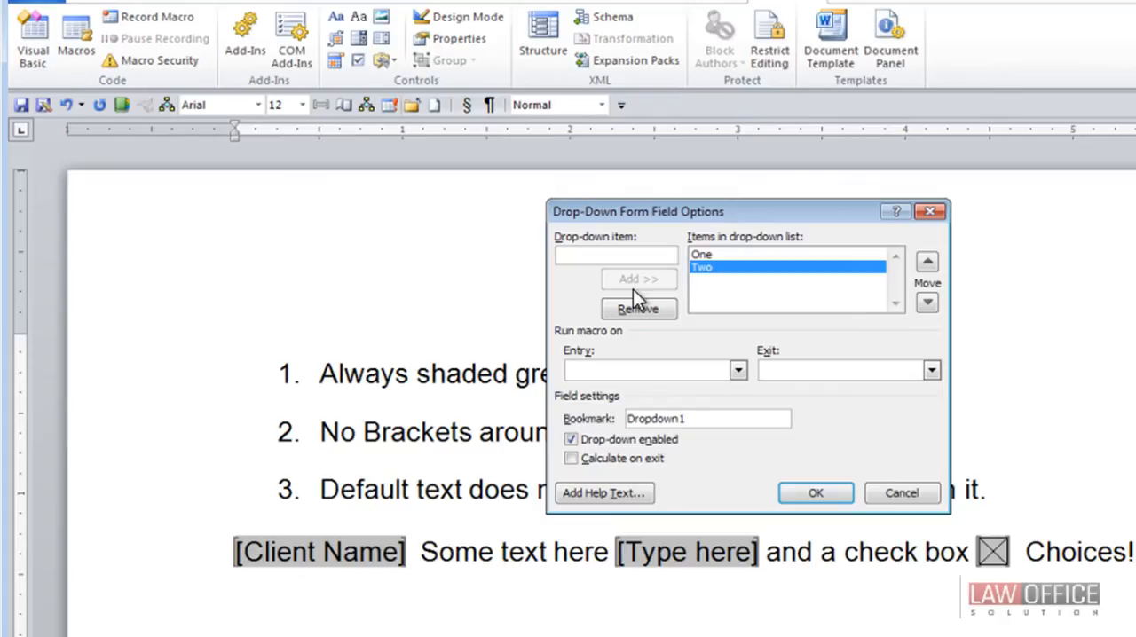
text(Three)
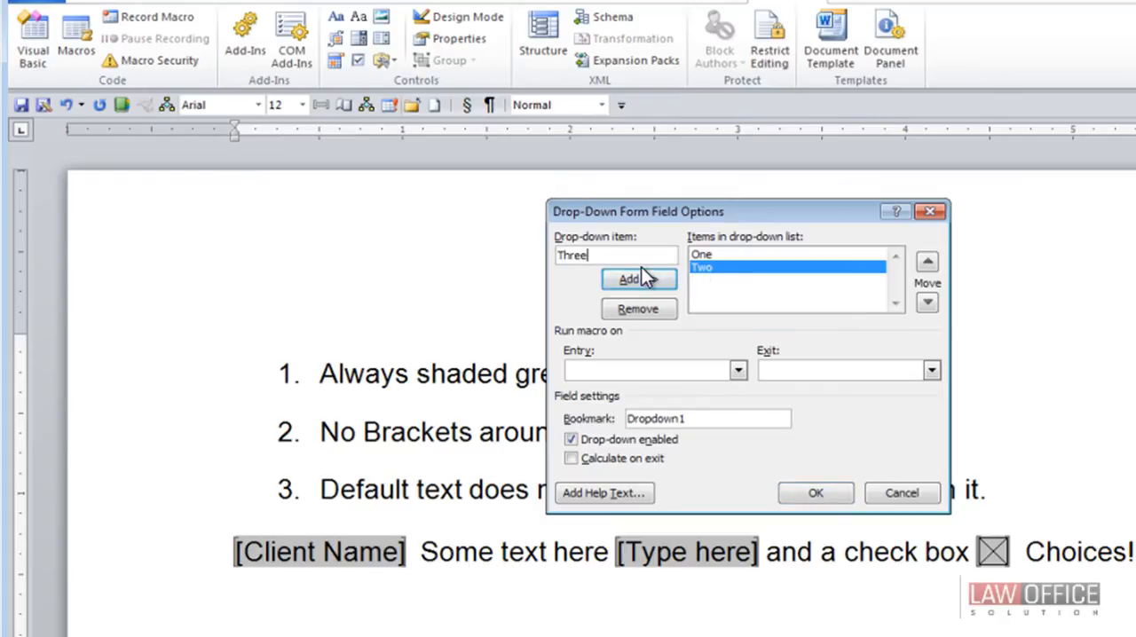
click(643, 278)
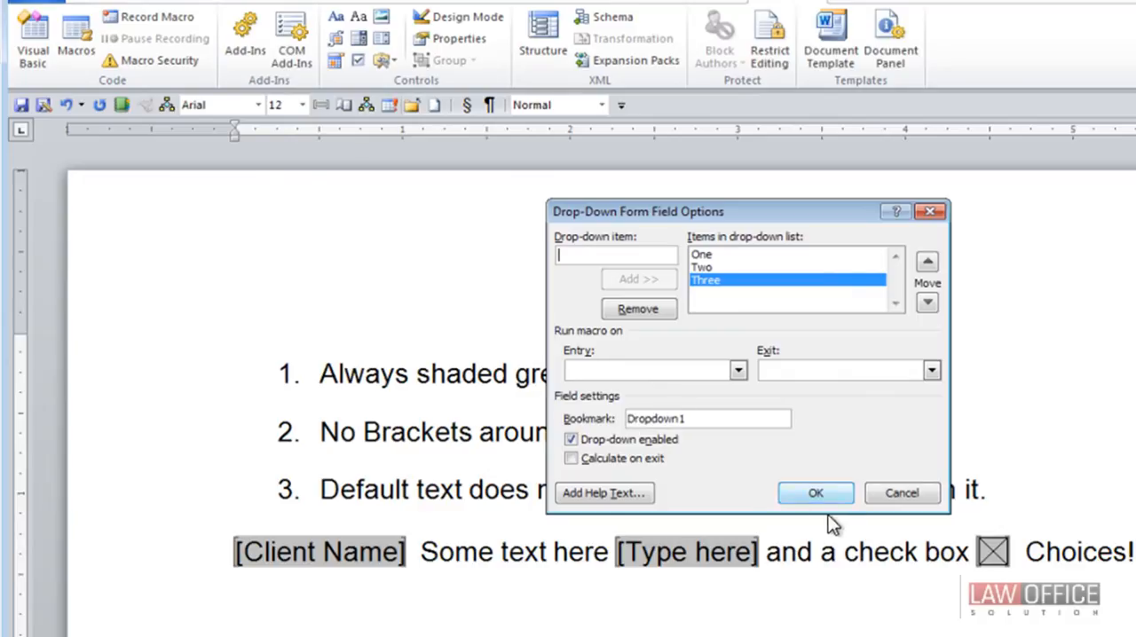
click(816, 493)
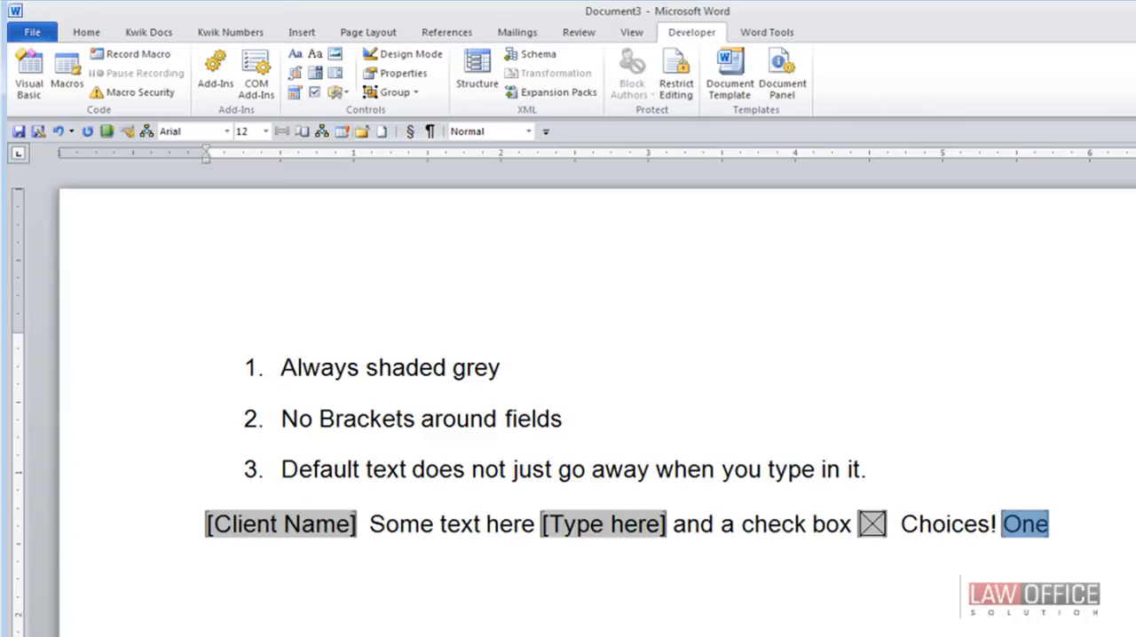
- Clear the bookmark name of the drop-down form field
double_click(1026, 525)
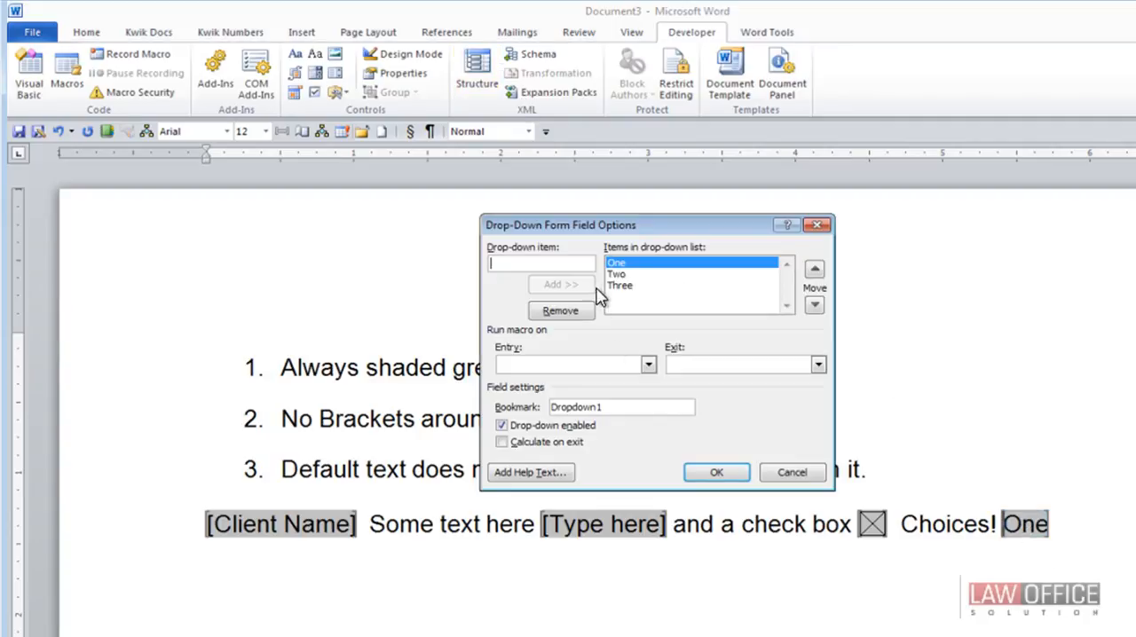
click(642, 407)
text(=========)
key(BackSpace)
key(BackSpace)
key(BackSpace)
key(BackSpace)
key(BackSpace)
key(BackSpace)
key(BackSpace)
key(BackSpace)
key(BackSpace)
key(BackSpace)
key(BackSpace)
key(BackSpace)
key(BackSpace)
key(BackSpace)
key(BackSpace)
key(BackSpace)
key(BackSpace)
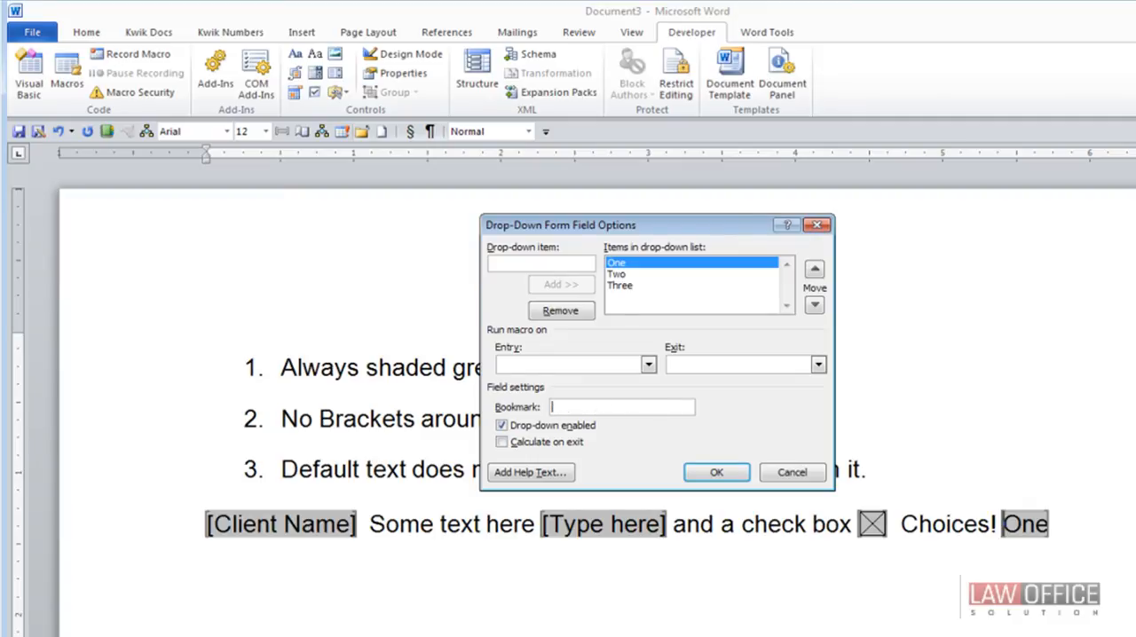
click(716, 472)
- Set the bookmark name of the drop-down form field to "DropDown"
click(979, 524)
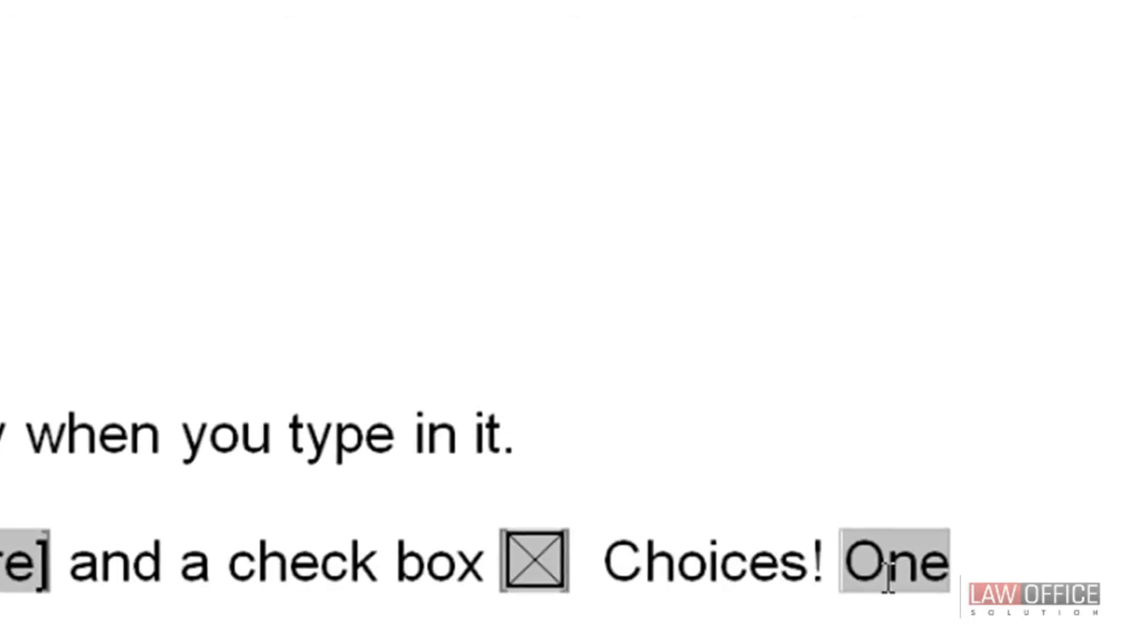
double_click(888, 581)
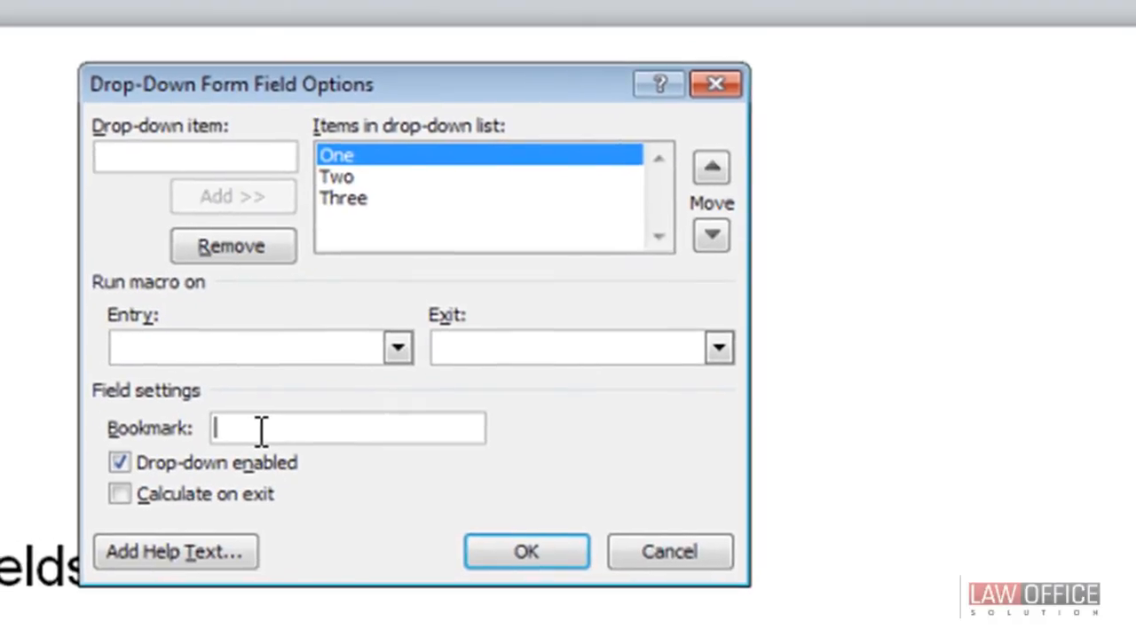
text(DropDown)
click(515, 550)
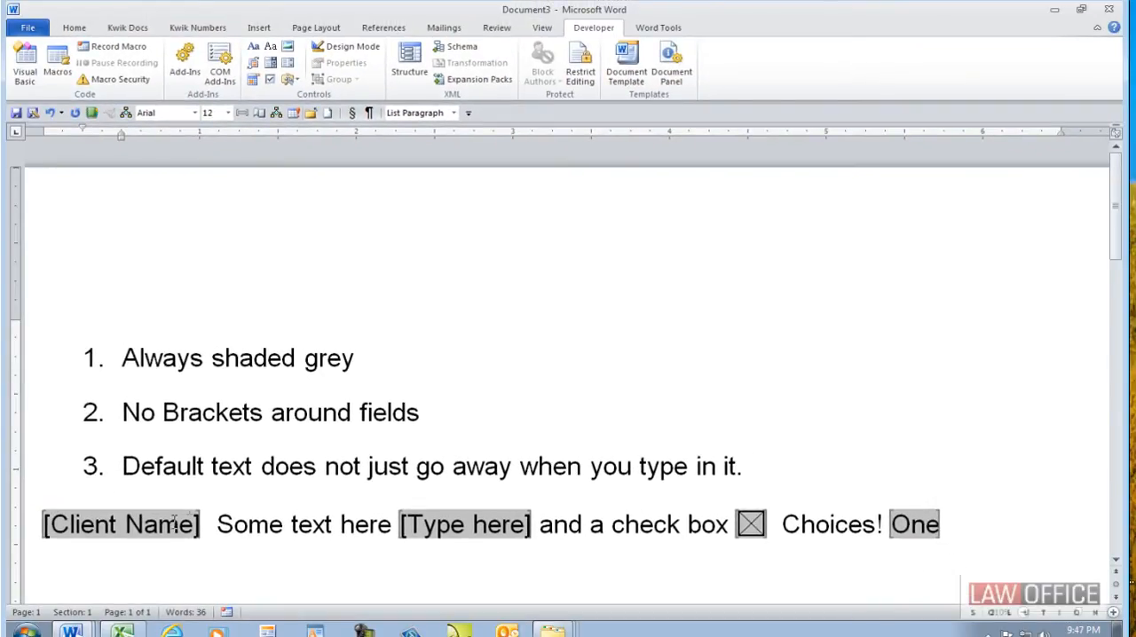
- Turn off the grey form field shading, undoing any section symbol inserted by mistake in the second list item
drag(124, 414, 453, 467)
click(253, 413)
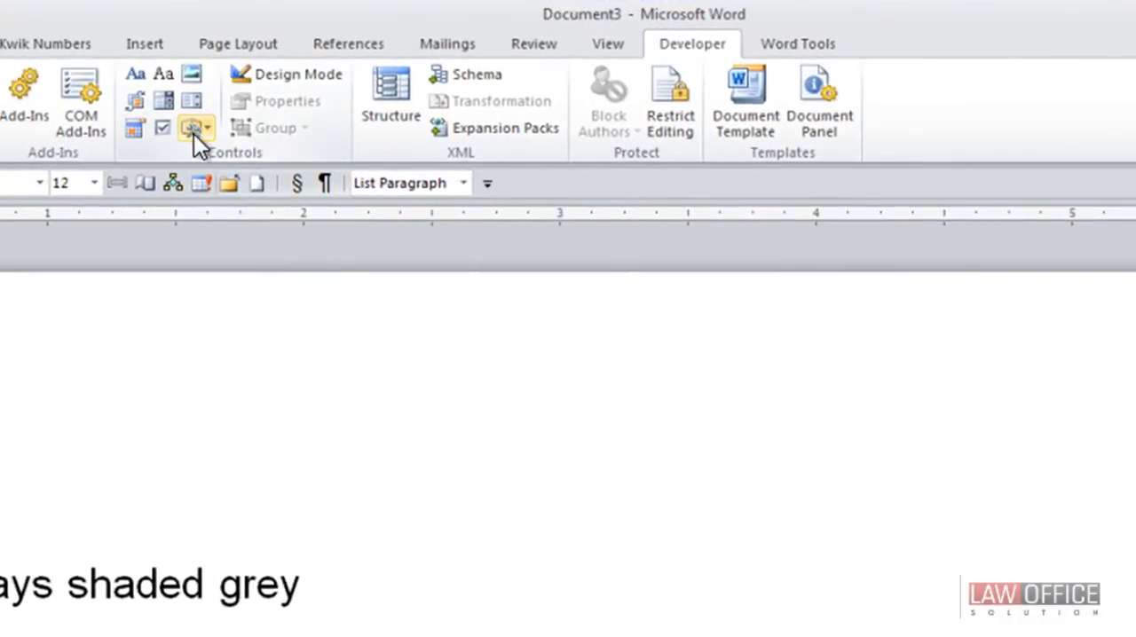
click(207, 130)
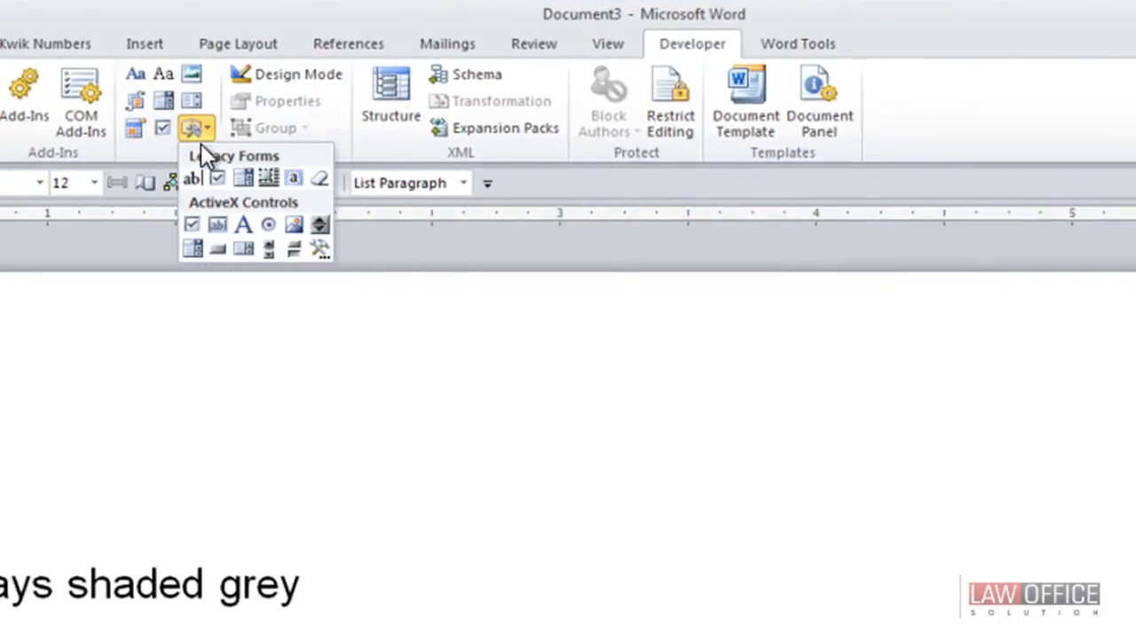
click(294, 181)
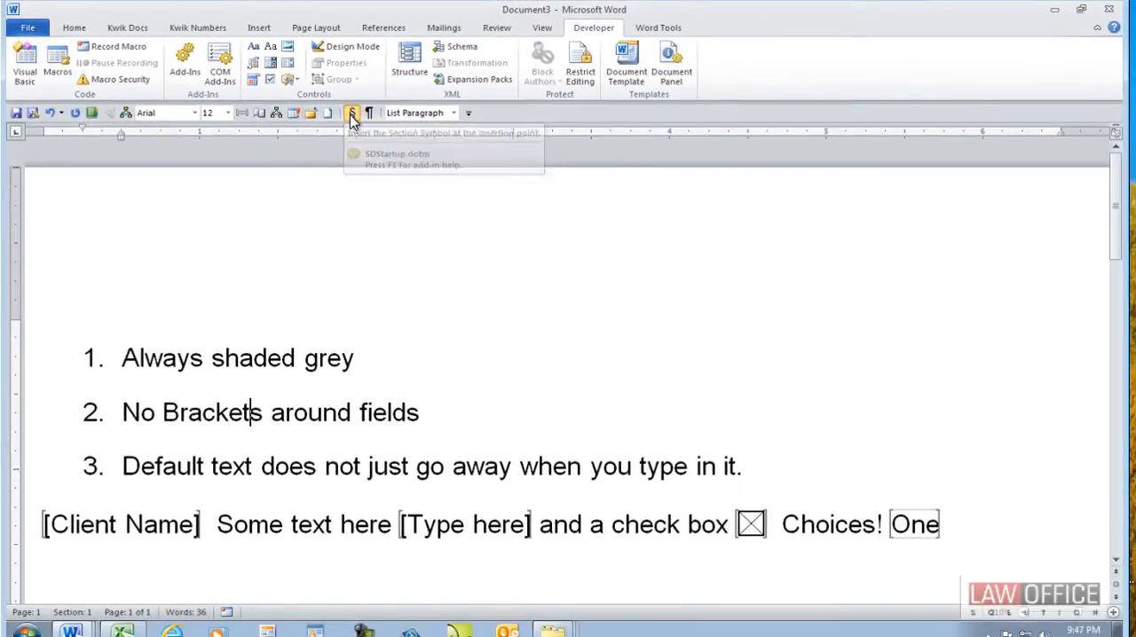
click(352, 114)
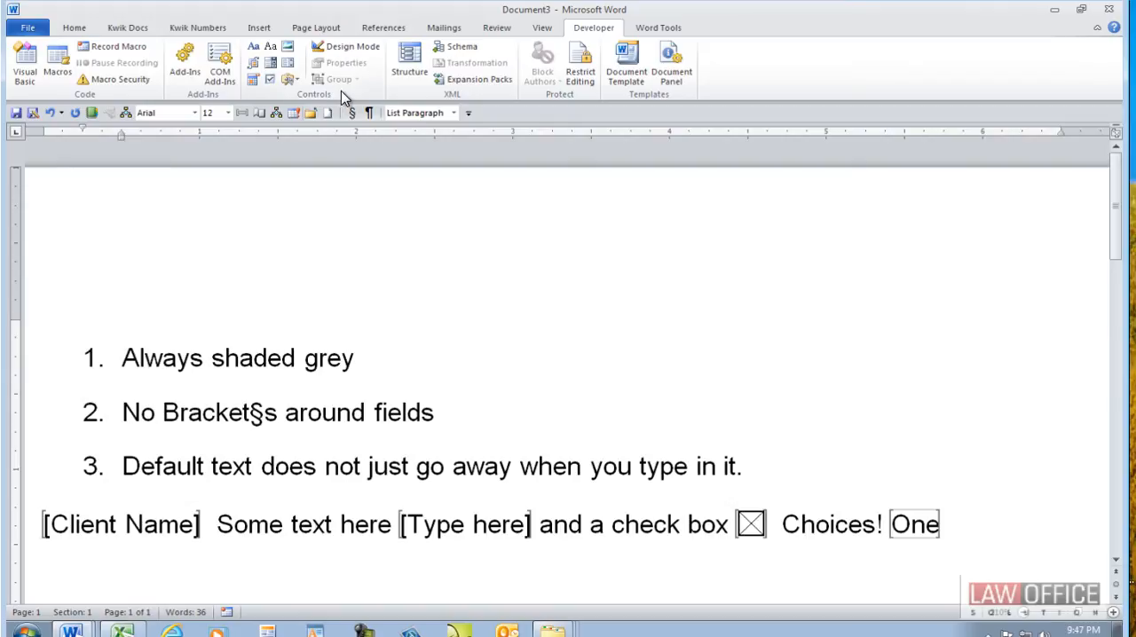
key(ctrl+z)
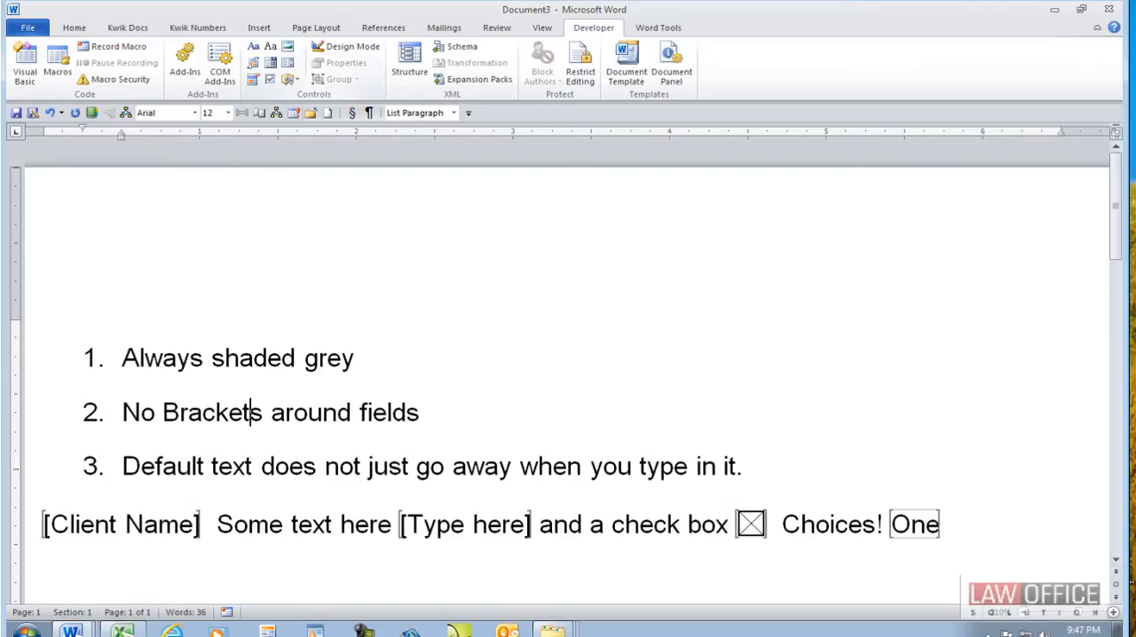
- Turn the form field shading back on, then toggle it off and on once more
click(296, 79)
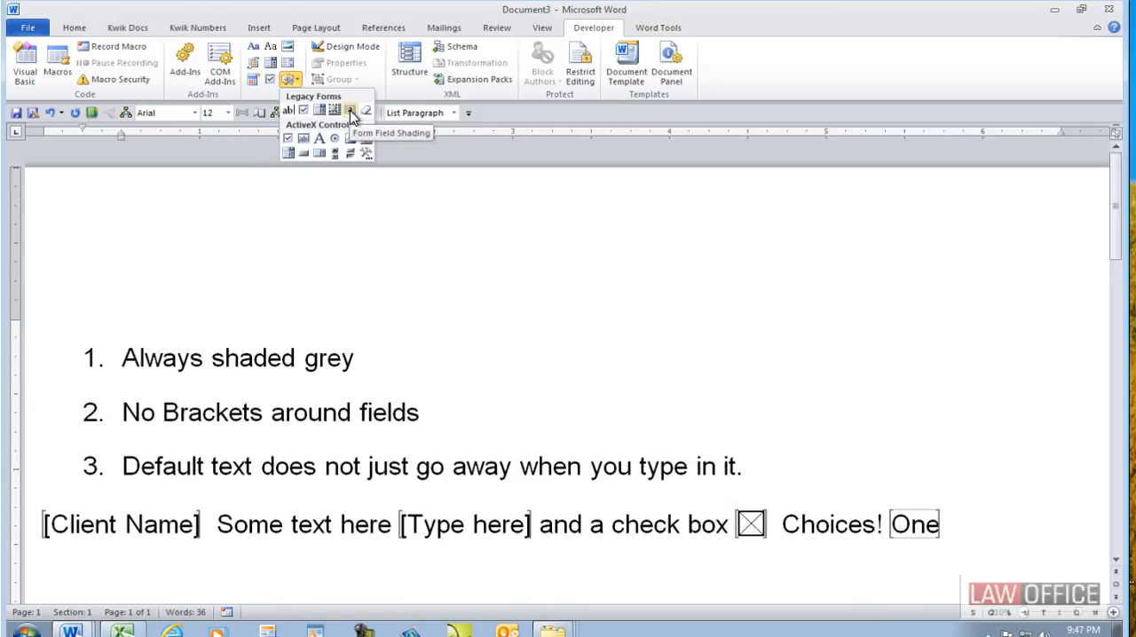
click(352, 116)
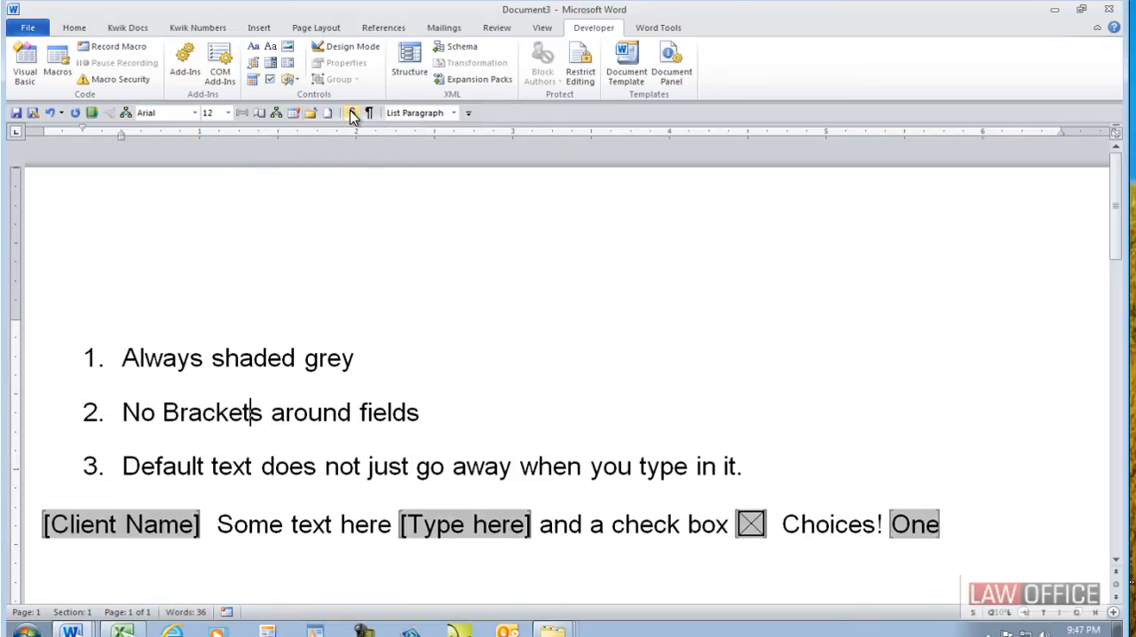
click(295, 79)
click(348, 112)
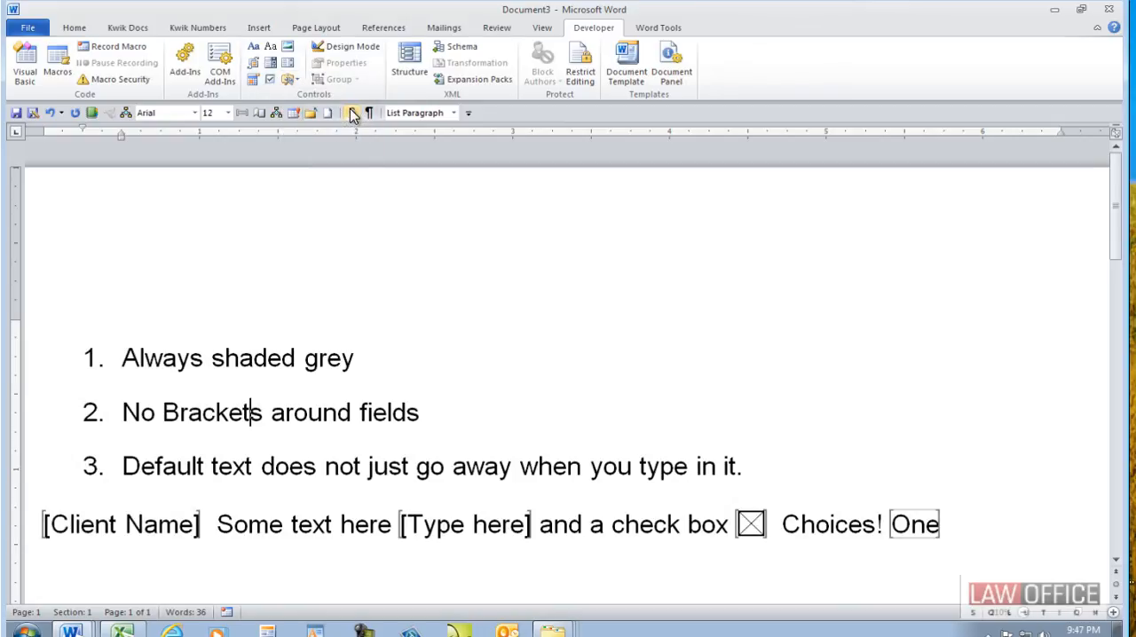
click(291, 79)
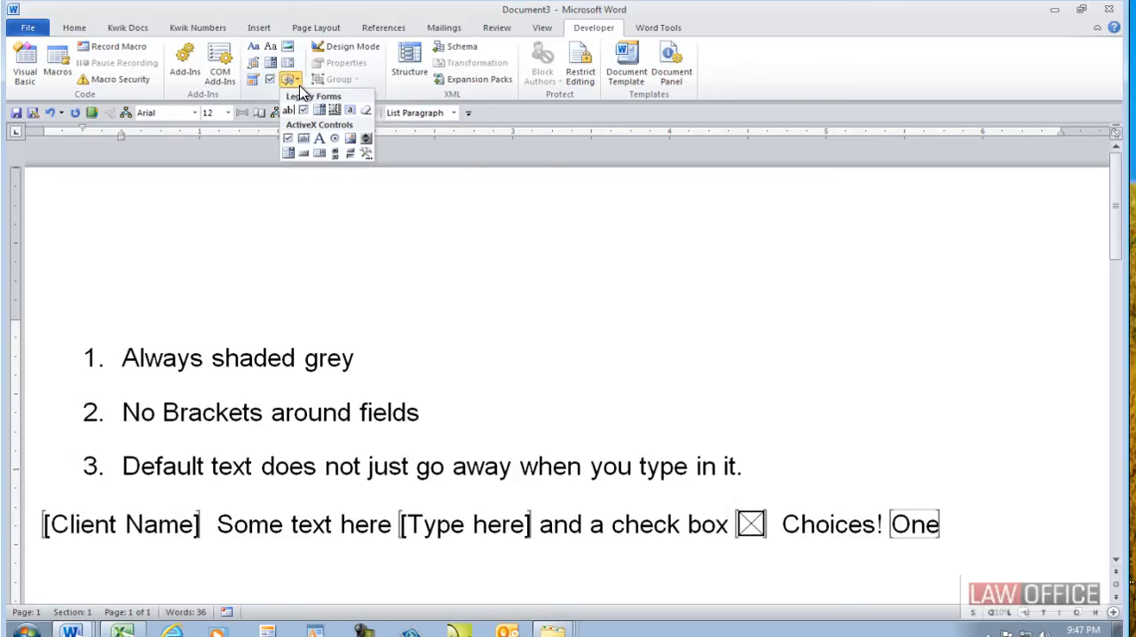
click(351, 113)
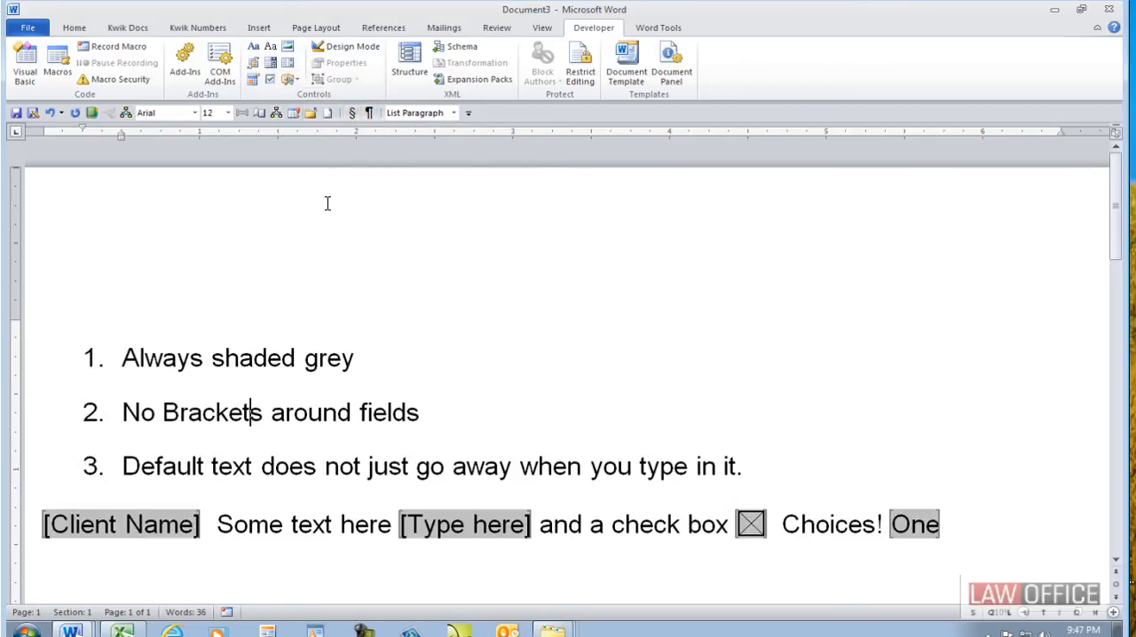
scroll(307, 492, down, 1)
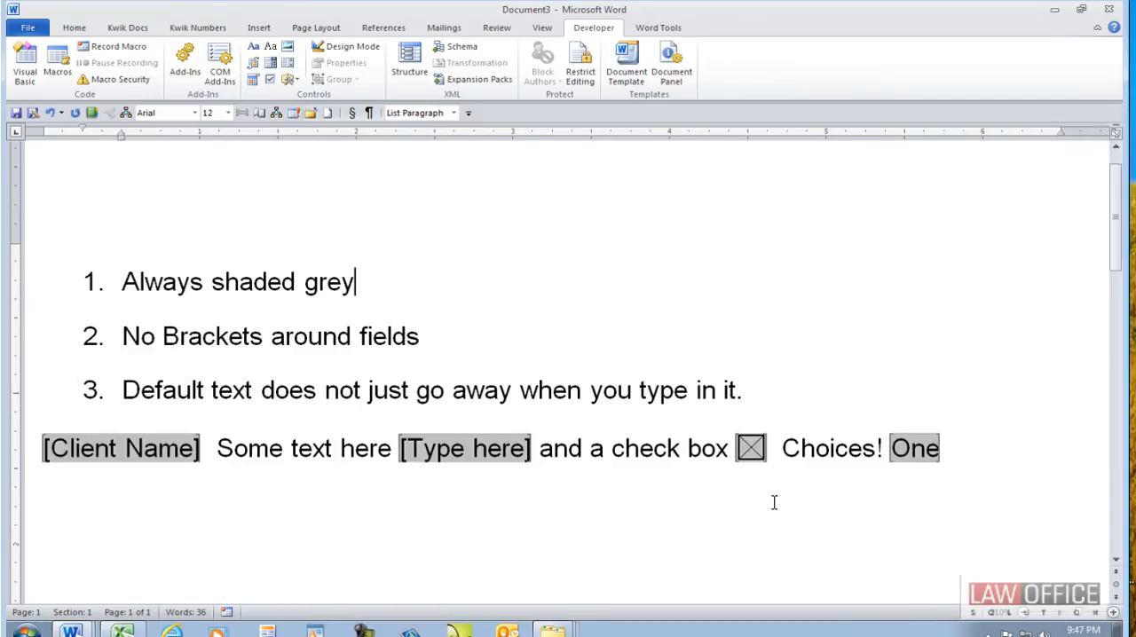
- Insert a CreateDate field in the "dddd, MMMM dd, yyyy" format on a new line below the form fields
click(959, 467)
key(Return)
key(Return)
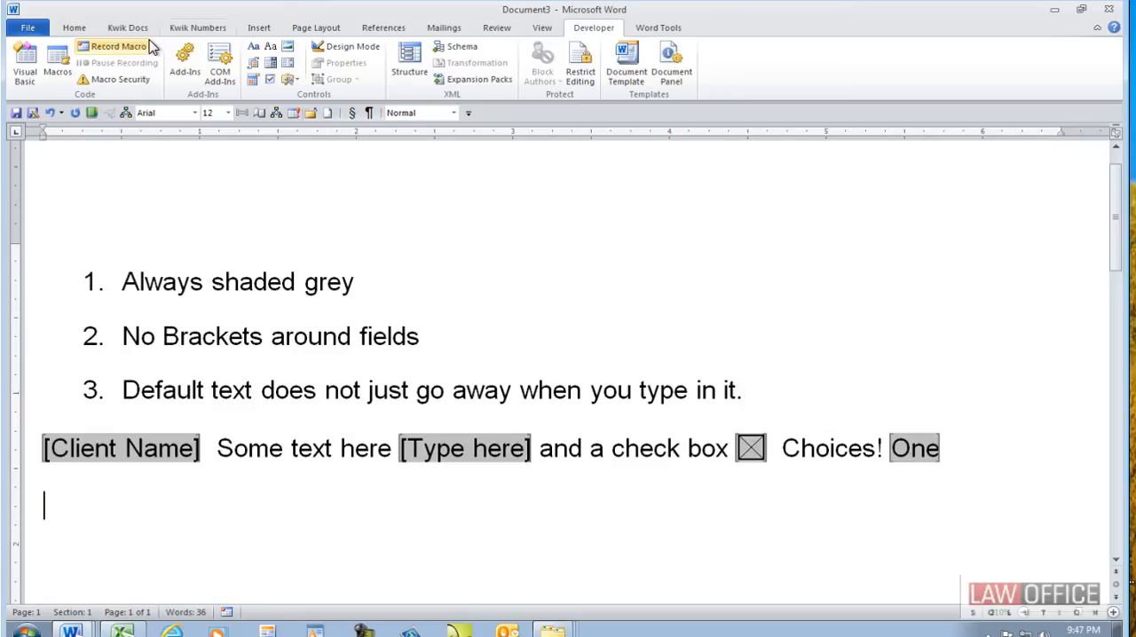
click(264, 28)
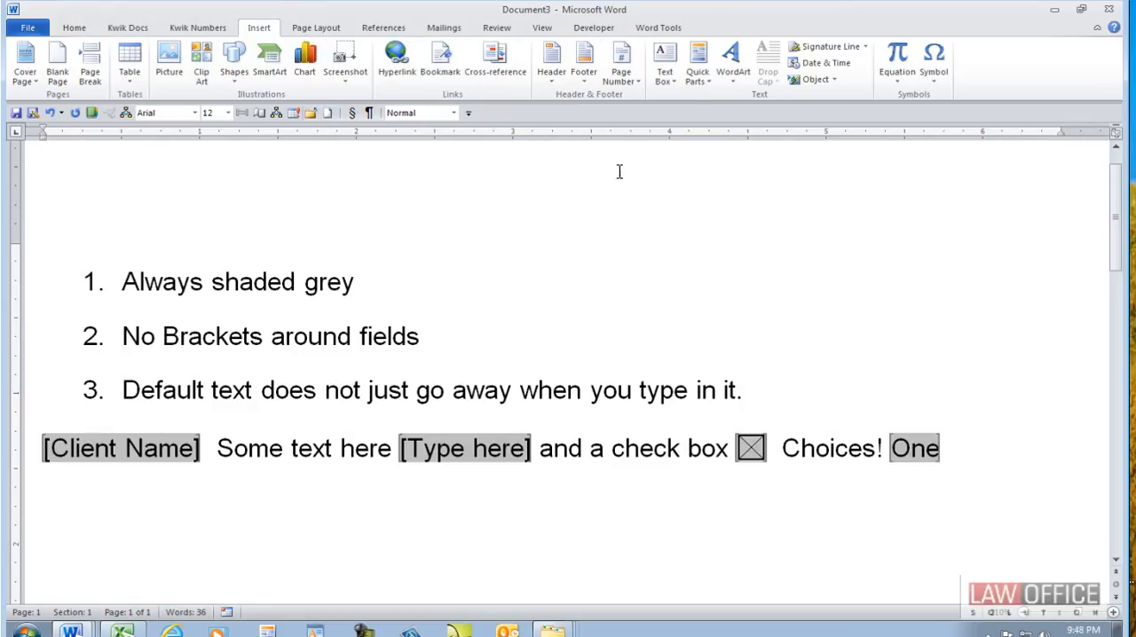
click(700, 79)
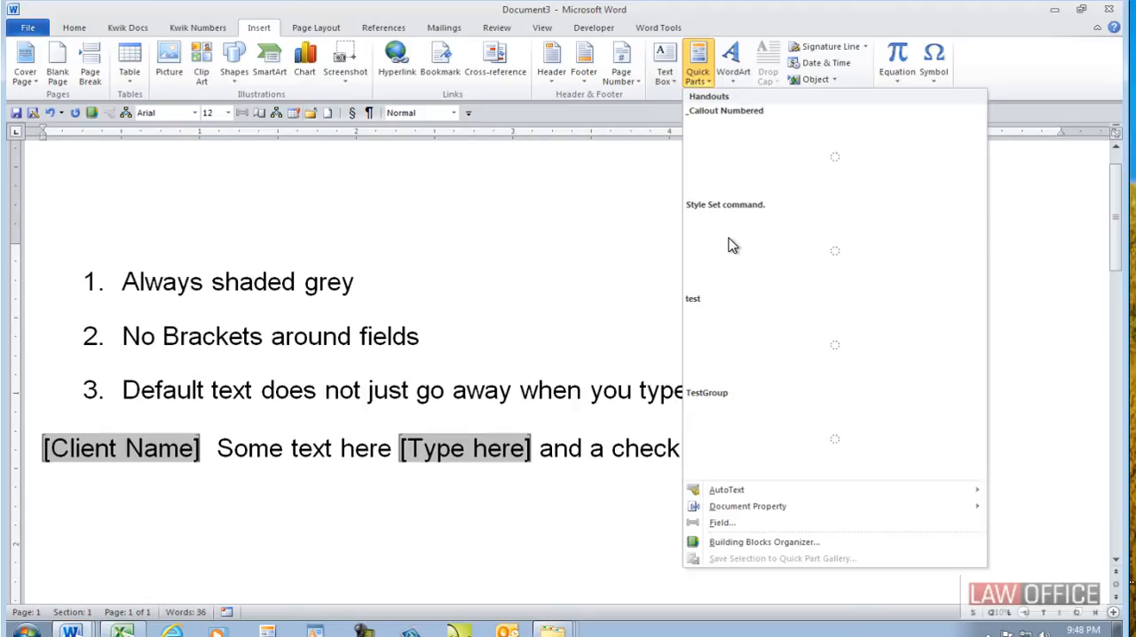
click(720, 524)
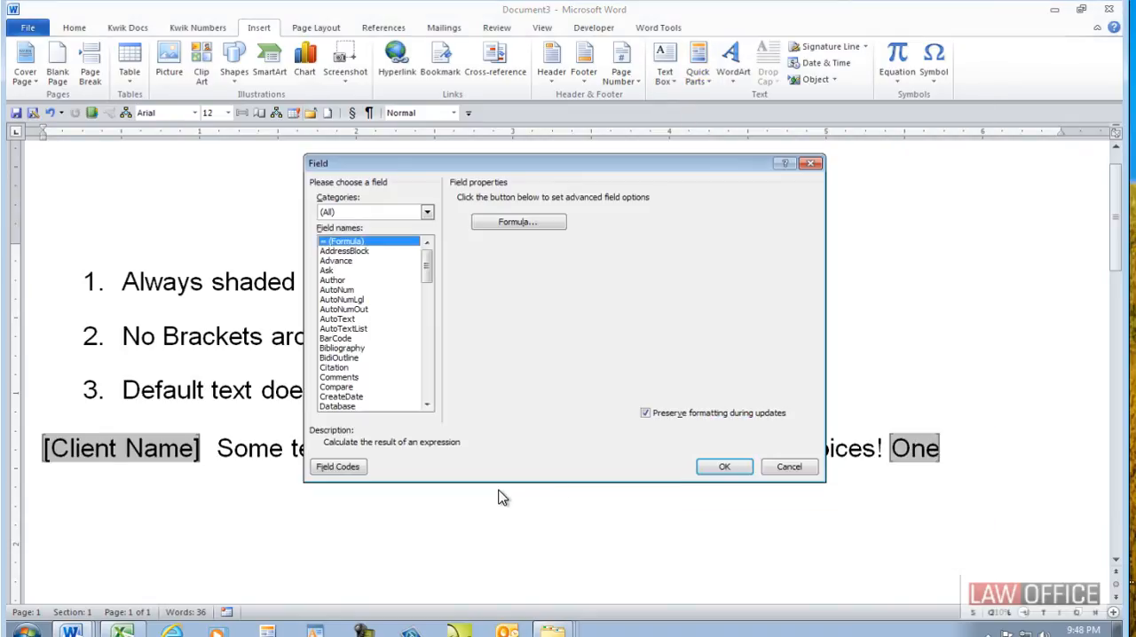
click(357, 252)
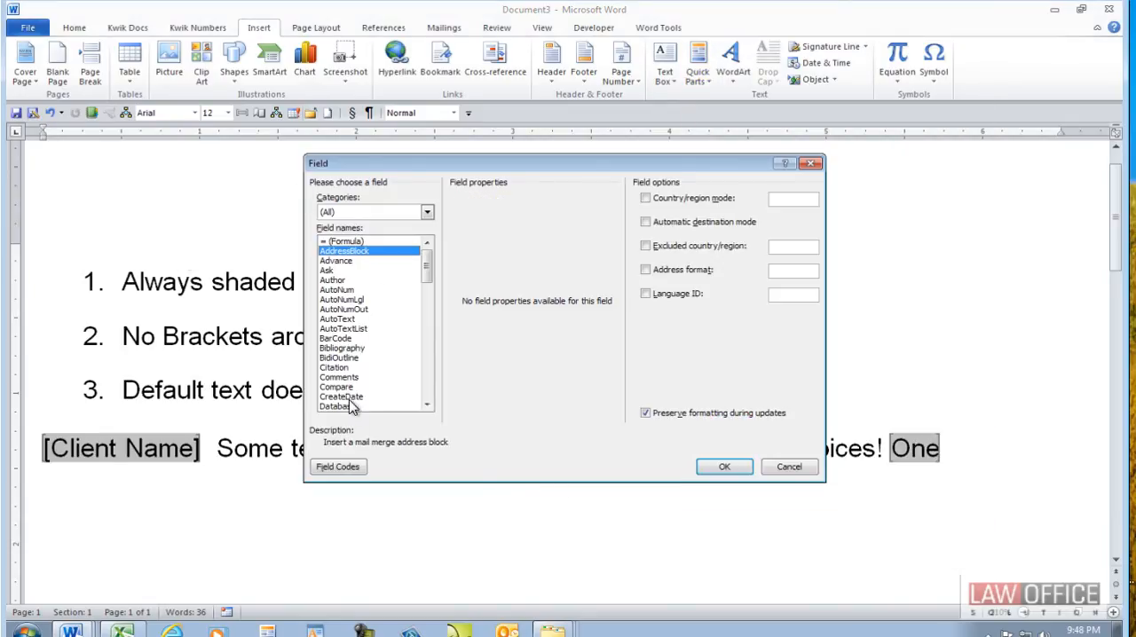
click(341, 397)
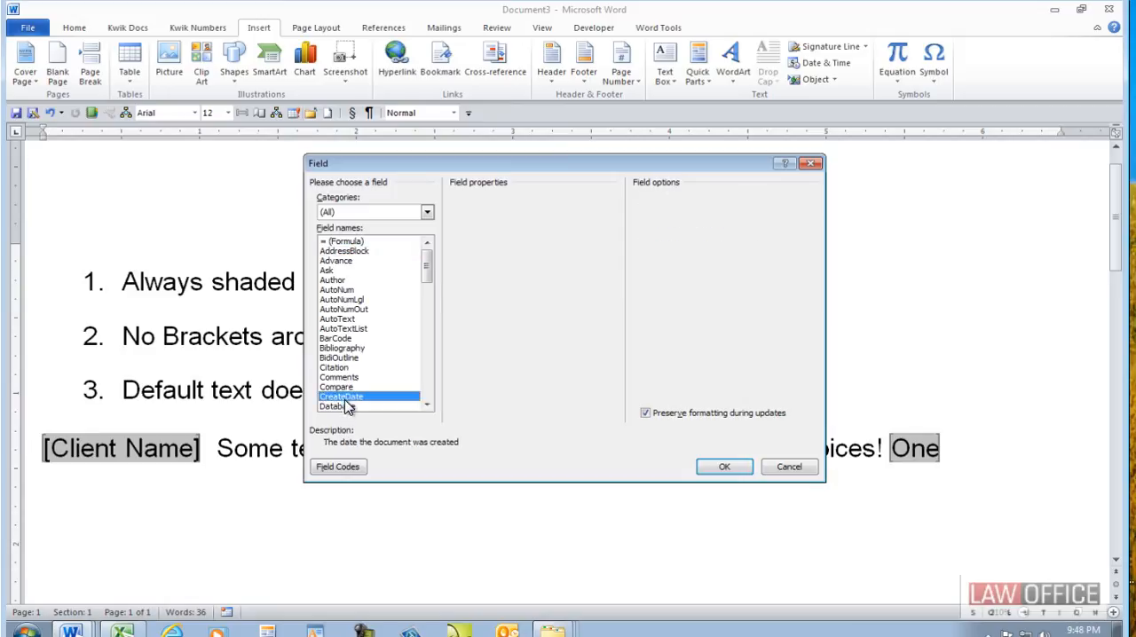
click(491, 246)
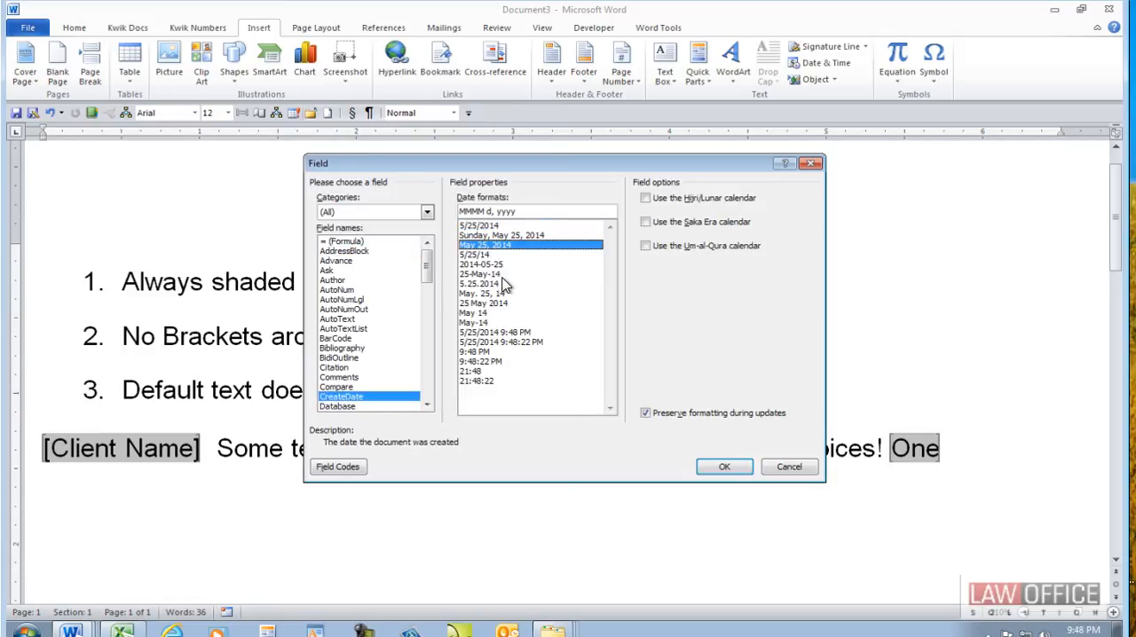
click(488, 236)
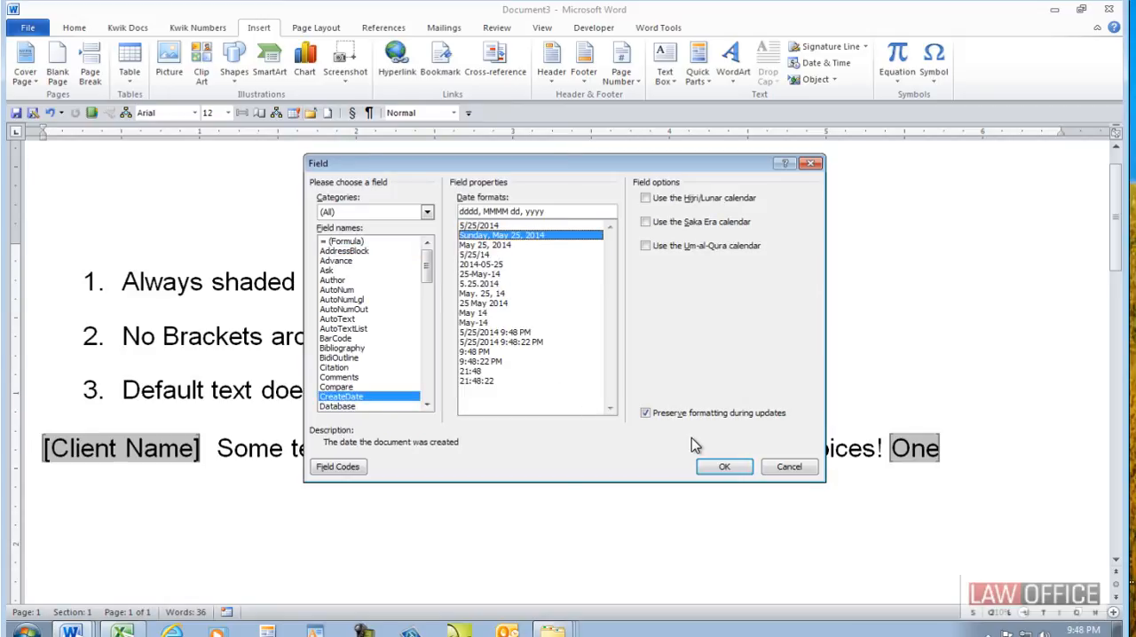
click(721, 467)
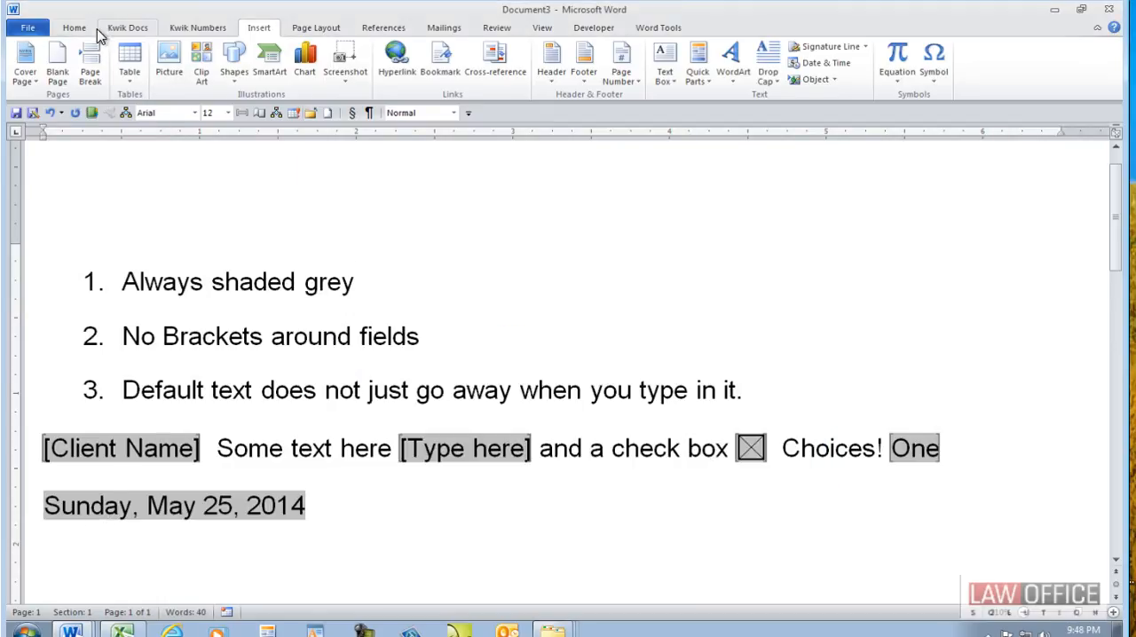
- Set the field shading option for document content to "When selected"
click(27, 29)
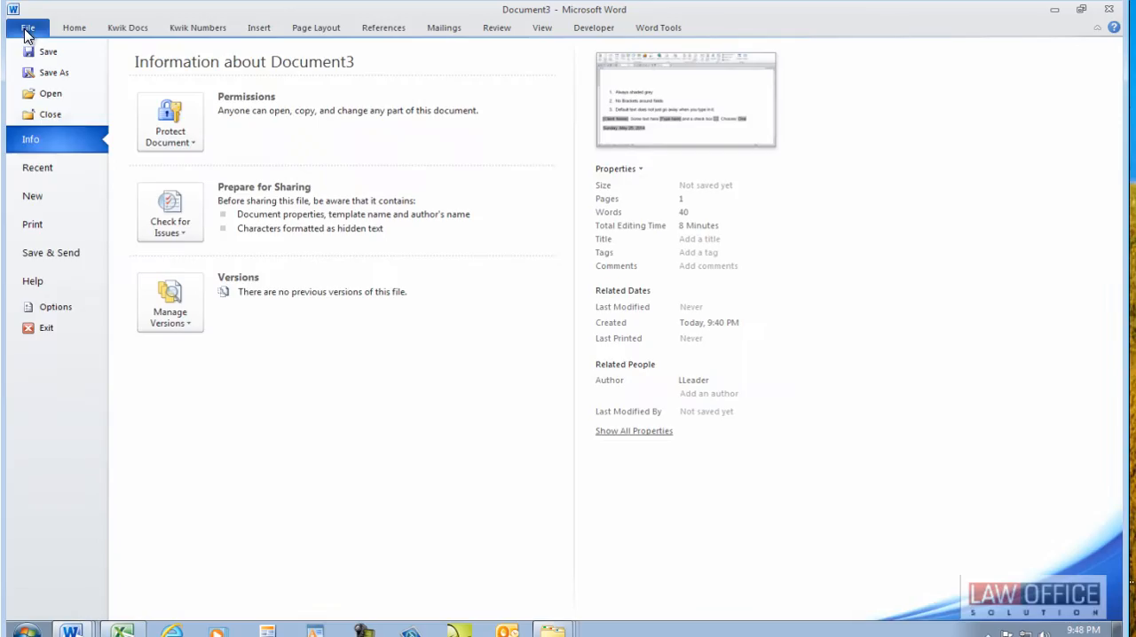
click(27, 307)
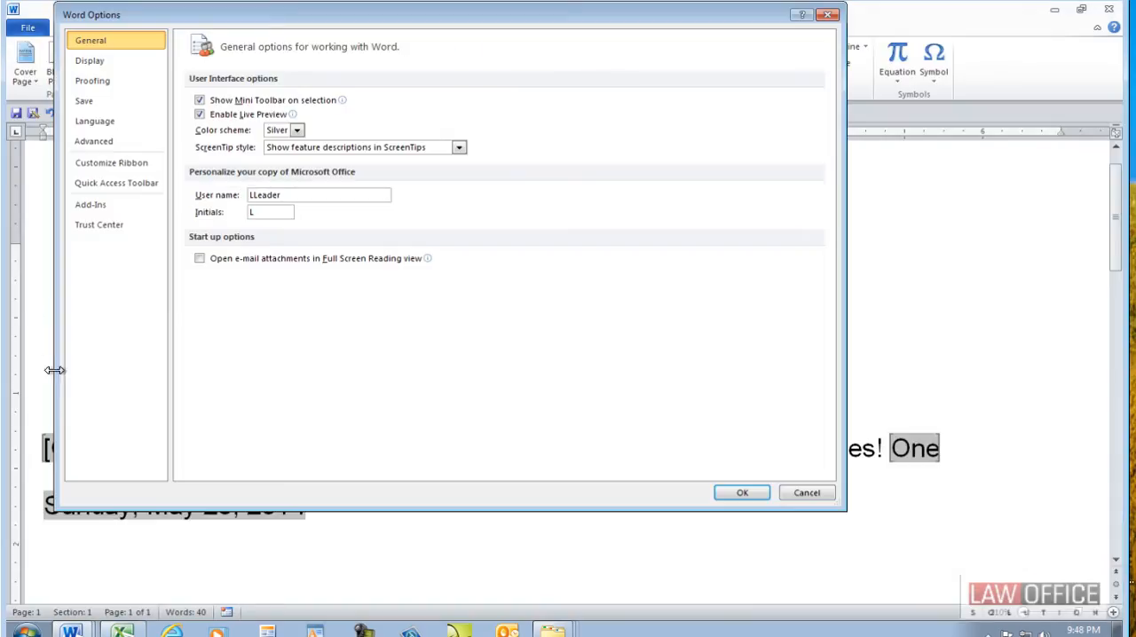
click(132, 143)
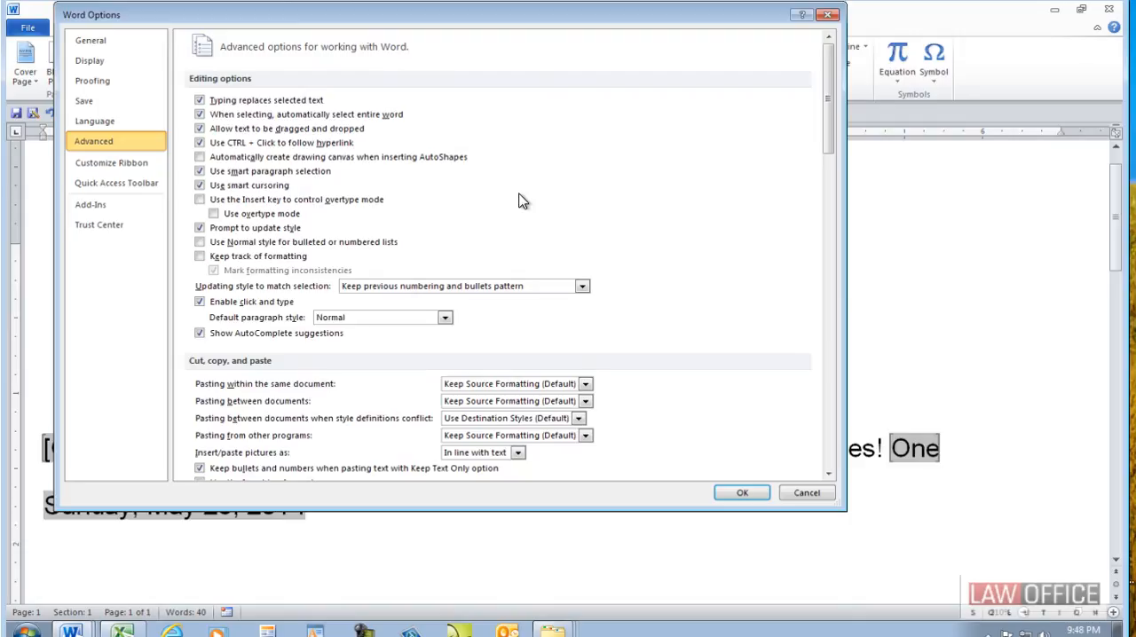
drag(837, 49, 829, 213)
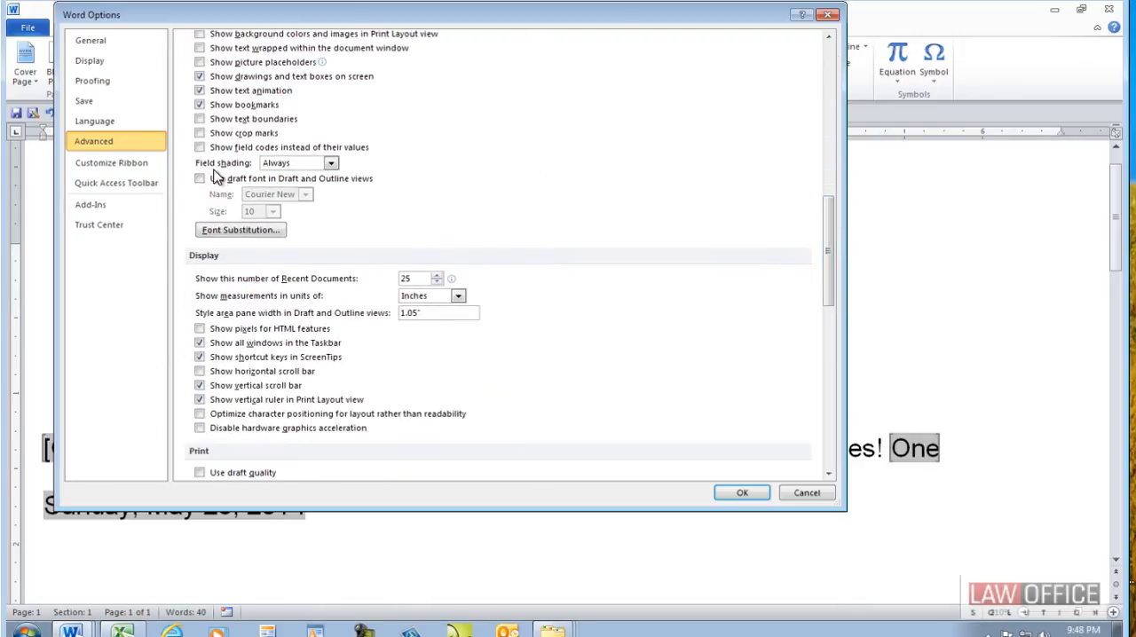
click(298, 166)
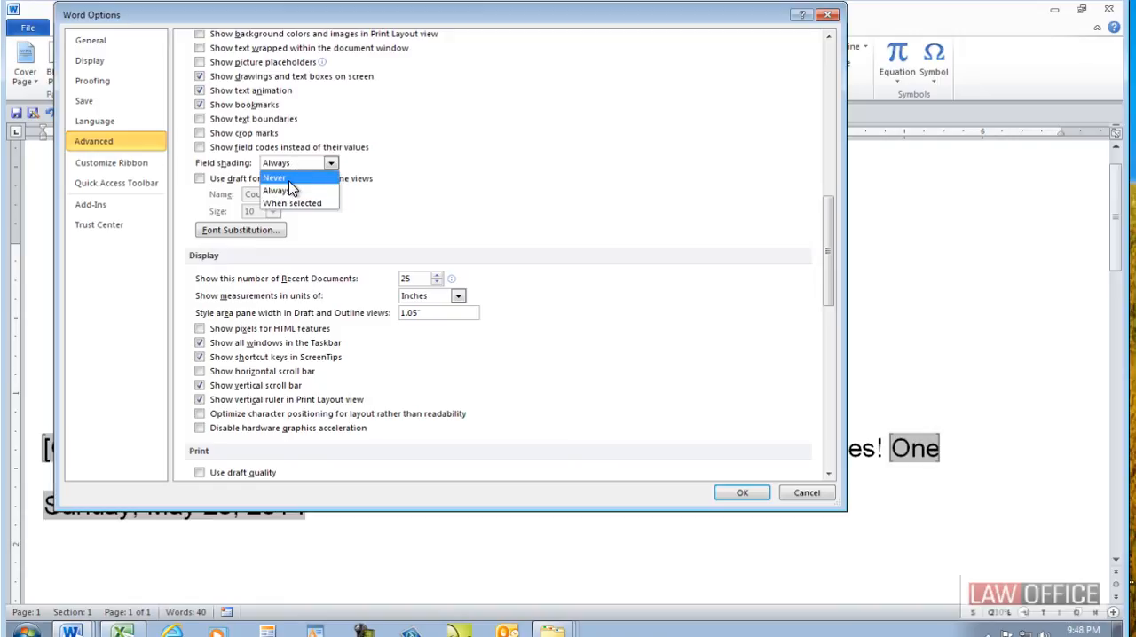
click(295, 205)
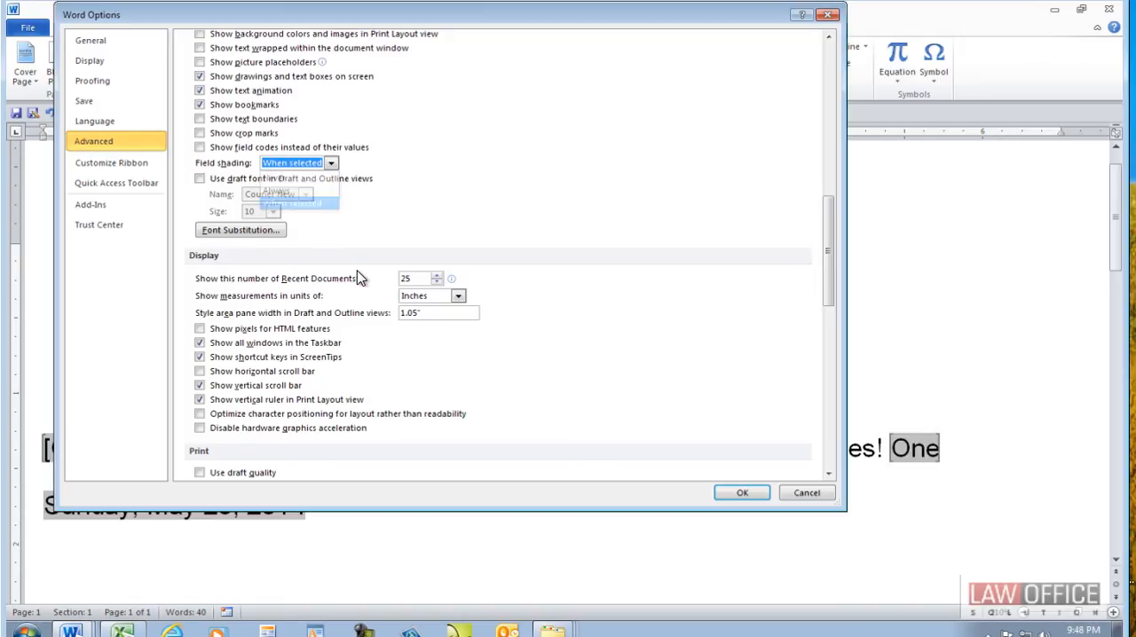
click(737, 496)
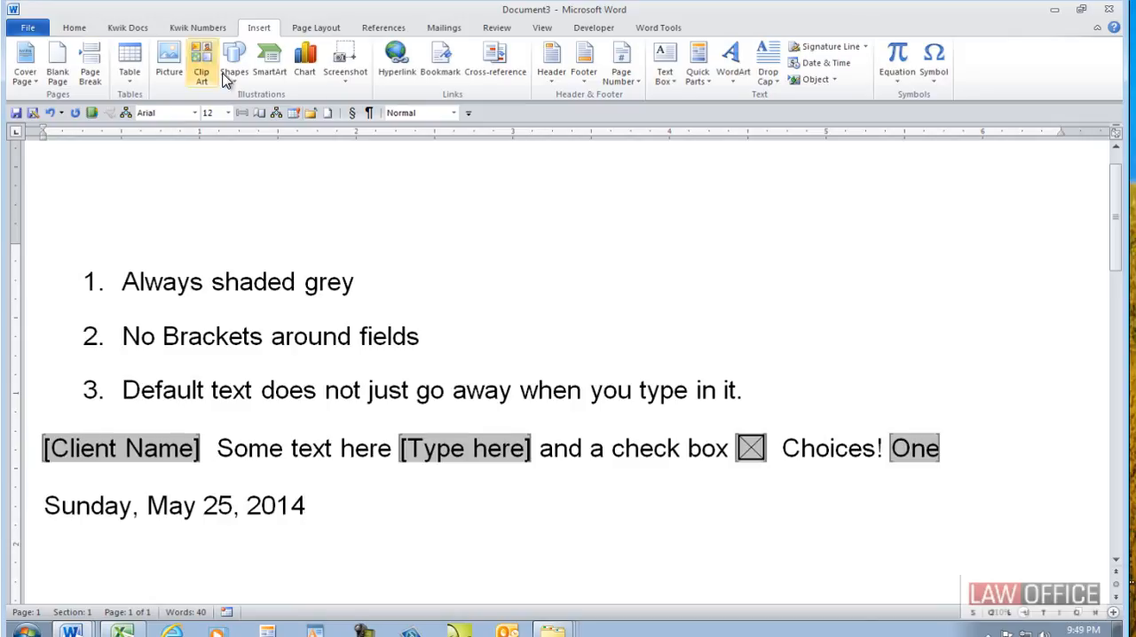
- Review the legacy form controls, then compare the date field's shading with the cursor inside it and in the second list item
click(589, 28)
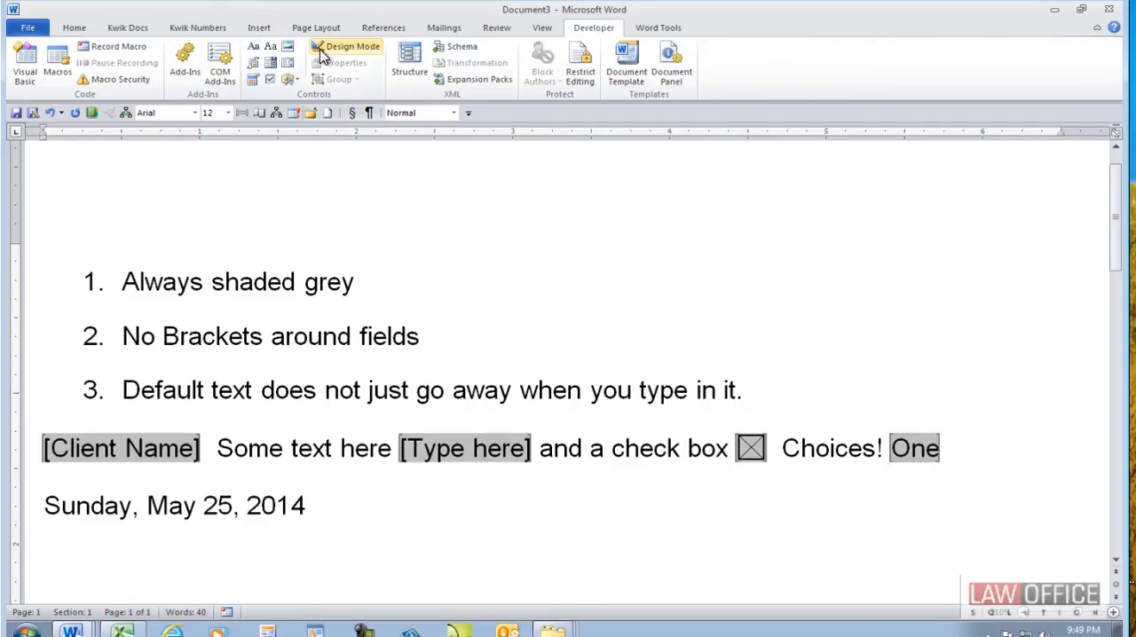
click(290, 80)
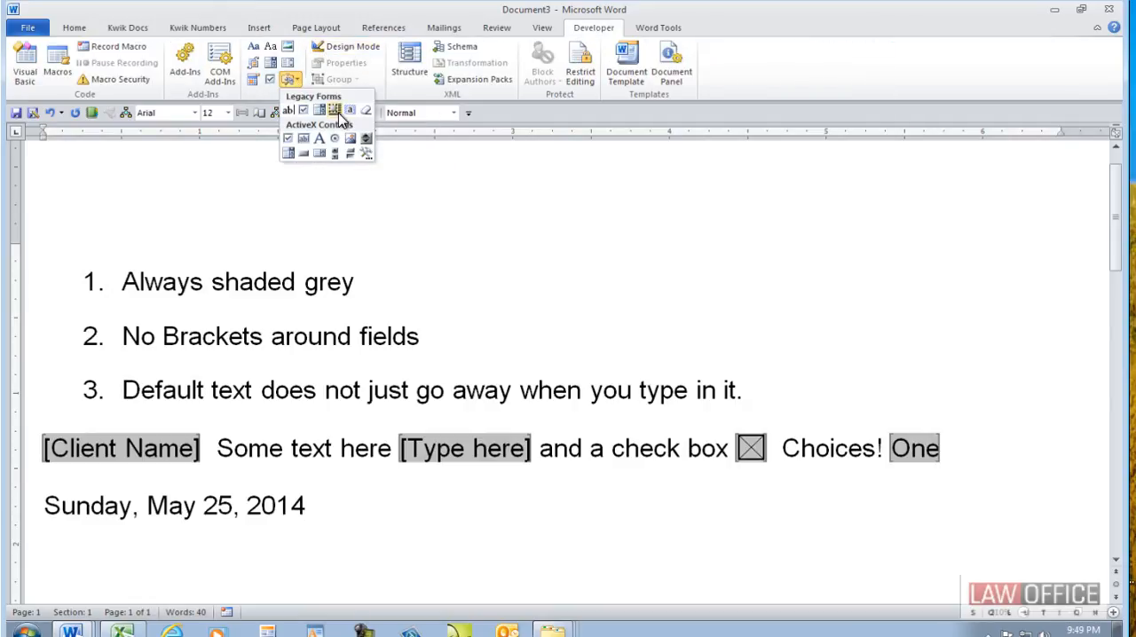
click(293, 454)
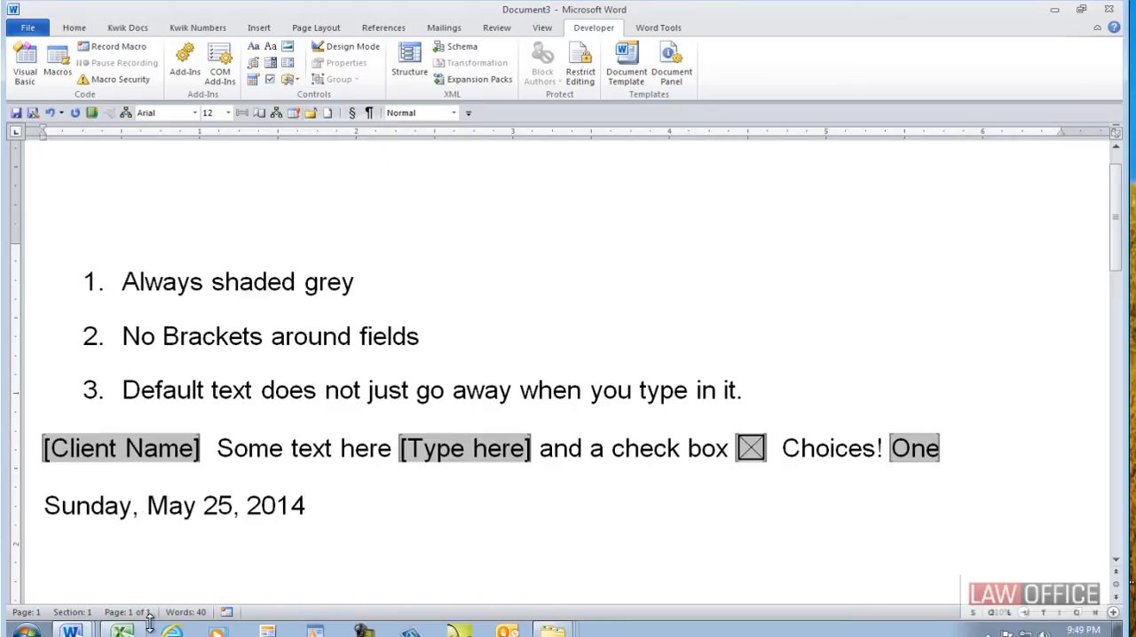
click(150, 506)
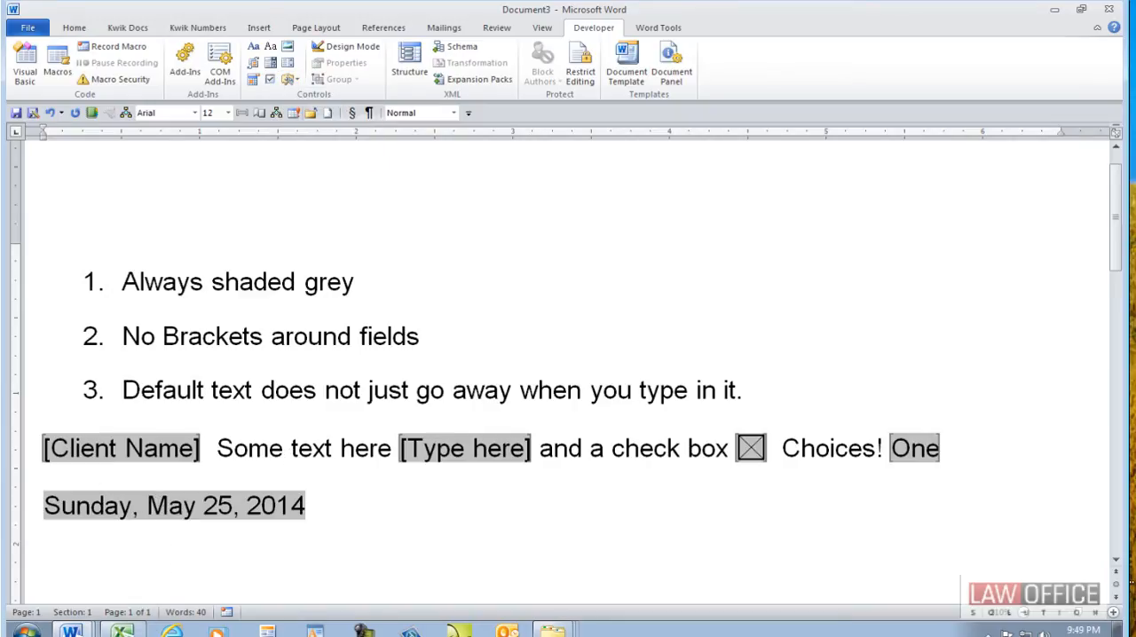
click(373, 337)
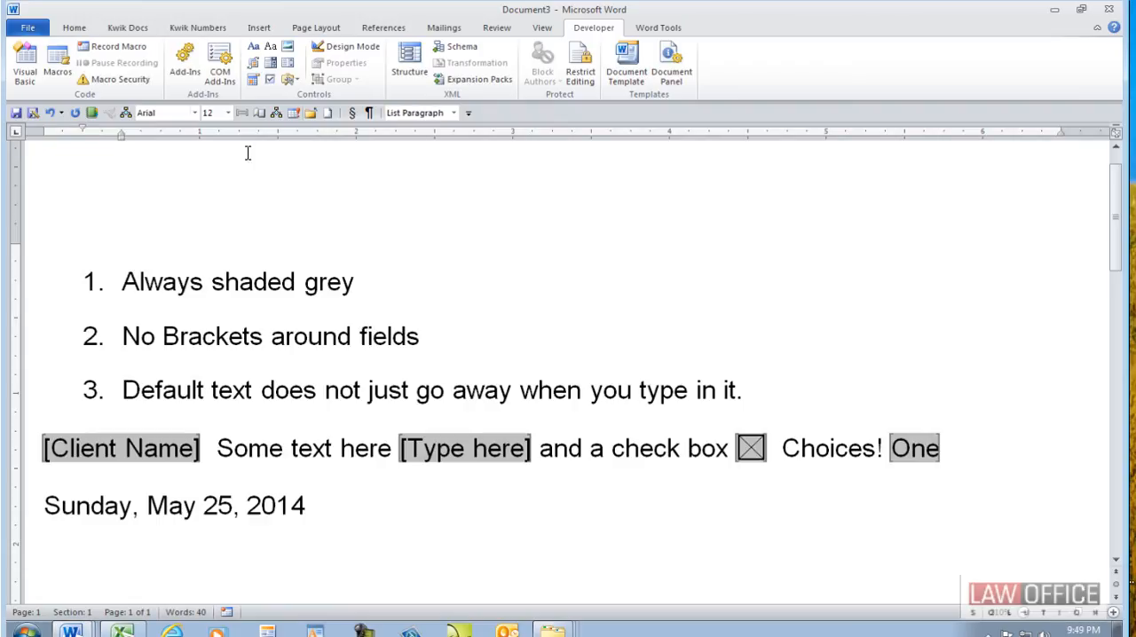
- Set the field shading option for document content back to "Always"
click(28, 27)
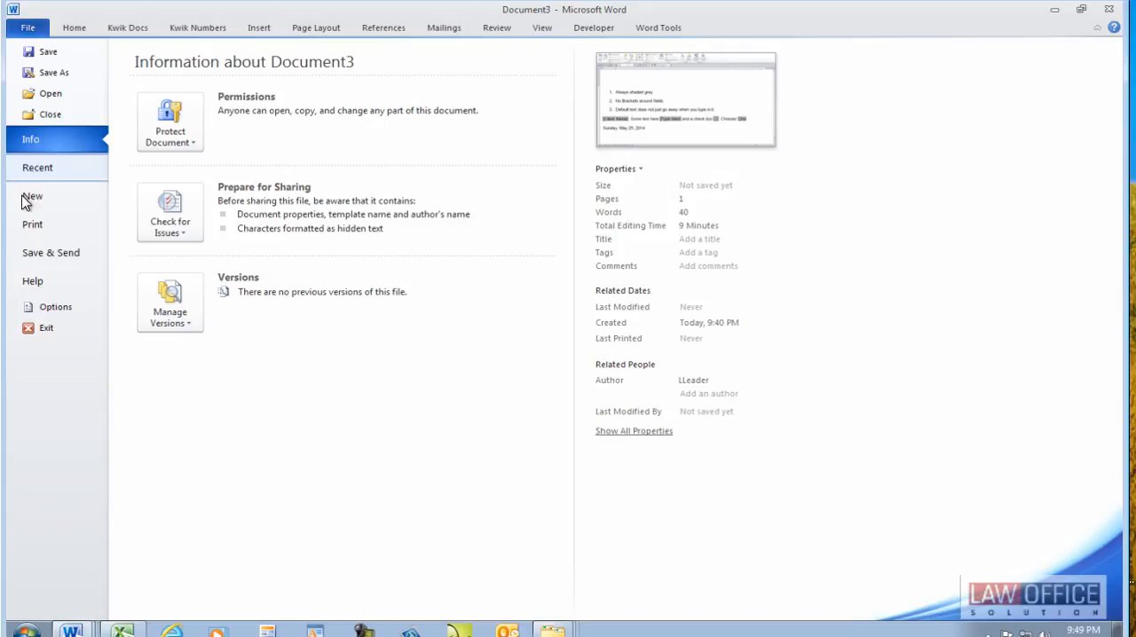
click(46, 307)
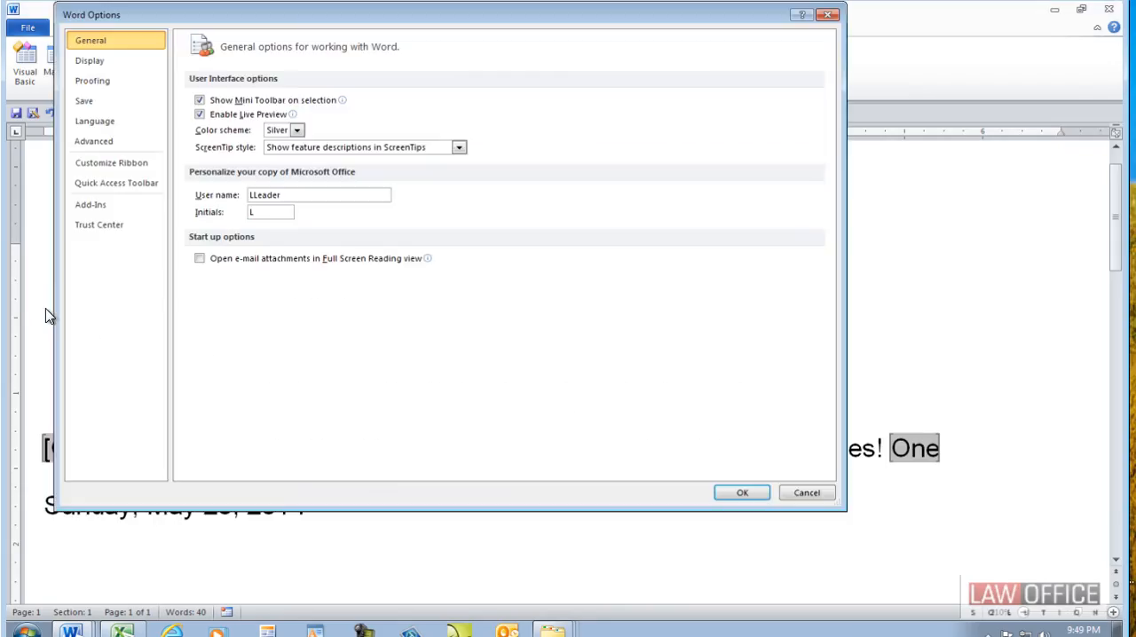
click(102, 148)
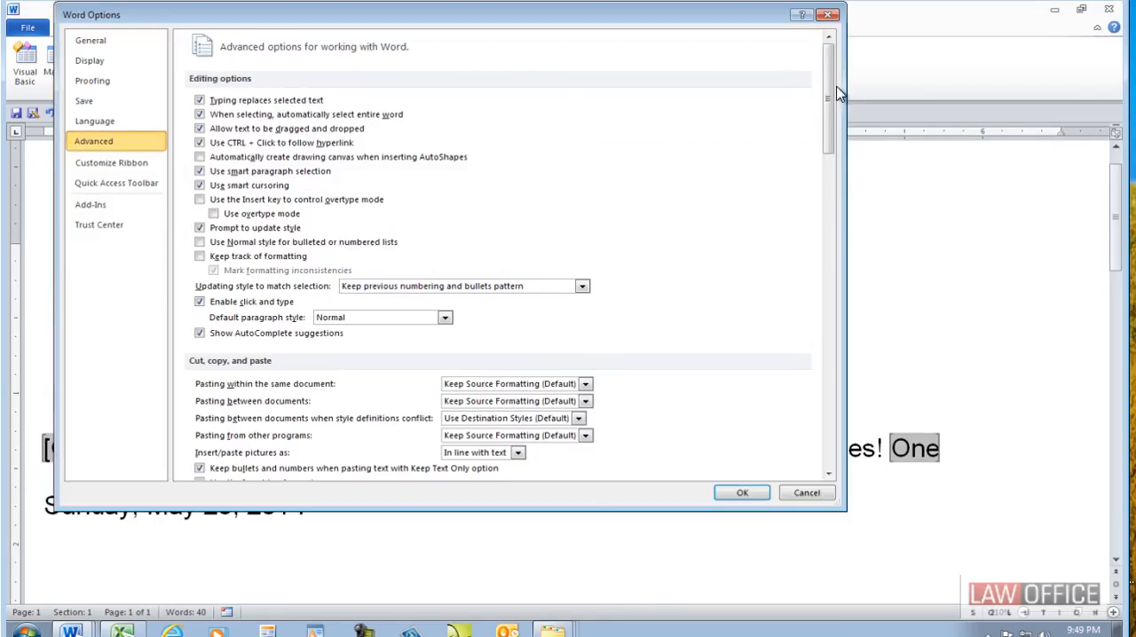
drag(827, 84, 872, 244)
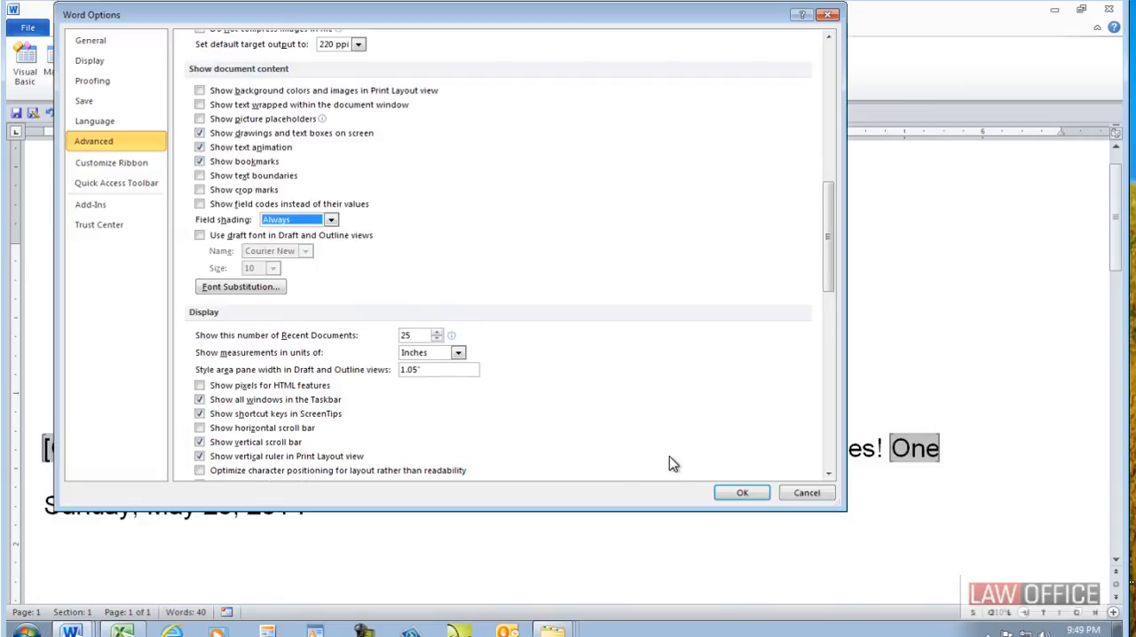
click(737, 494)
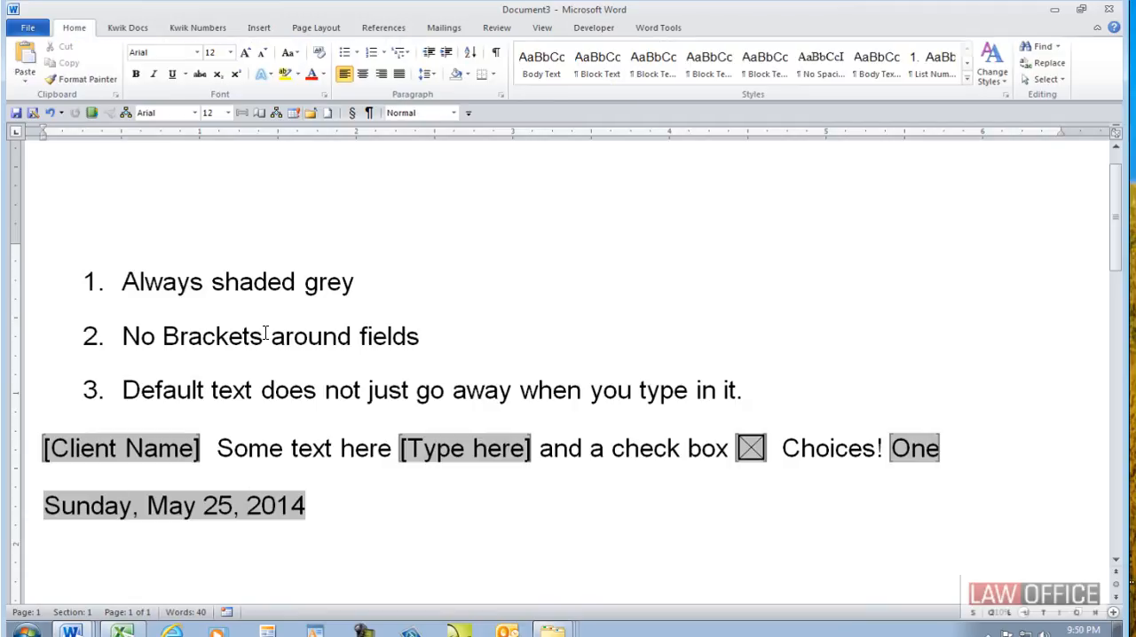
- Restrict editing of the document to "Filling in forms" and start enforcing protection without a password
click(264, 335)
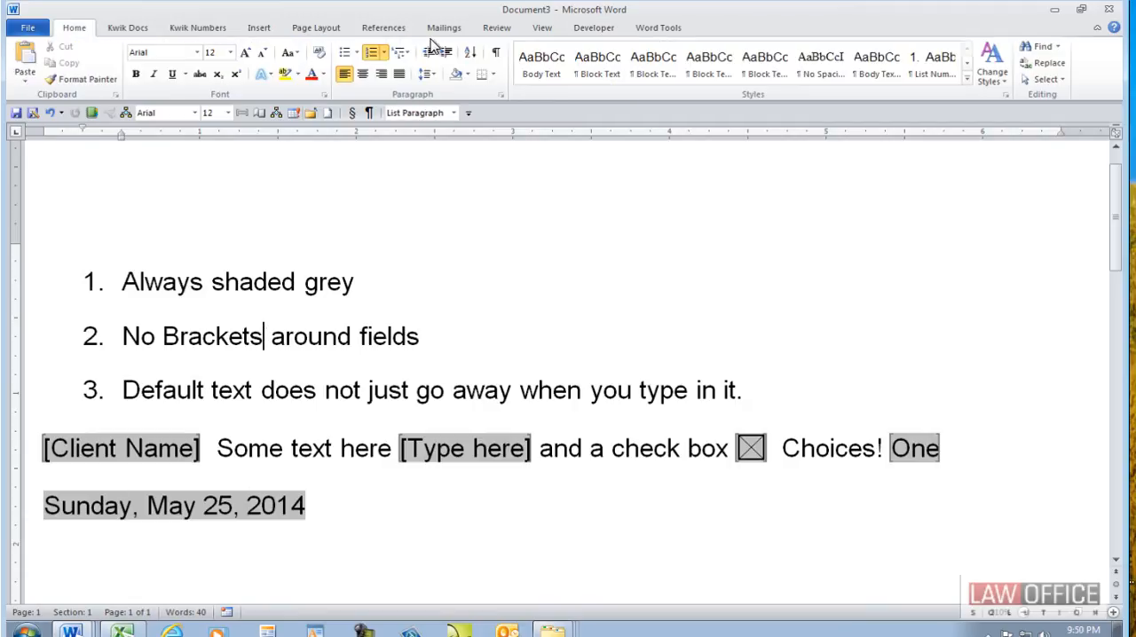
click(595, 29)
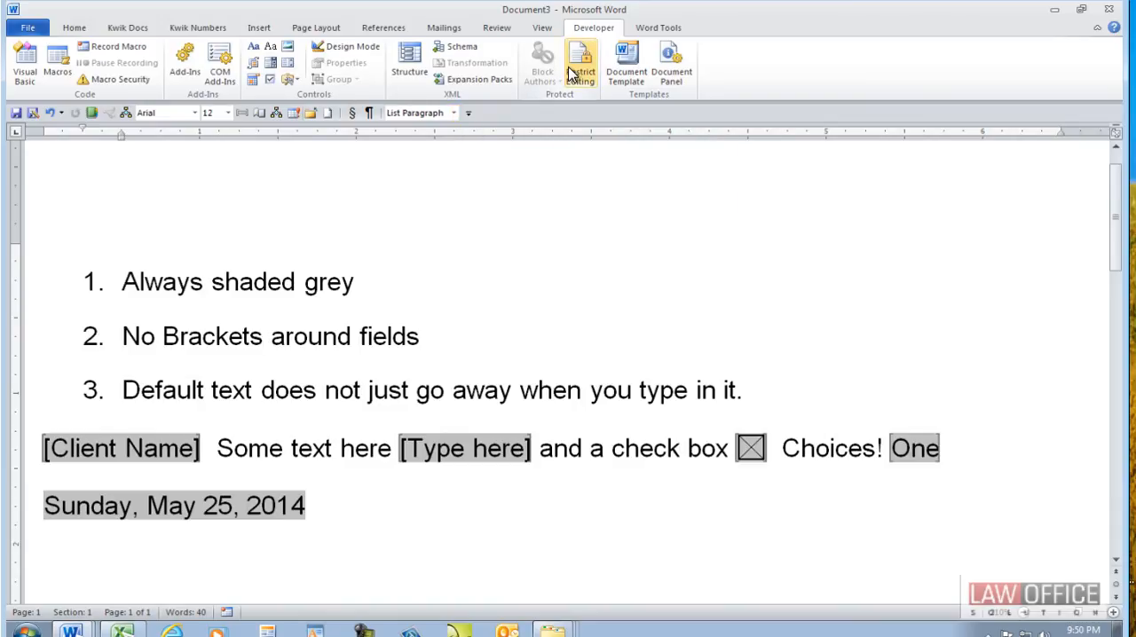
click(491, 29)
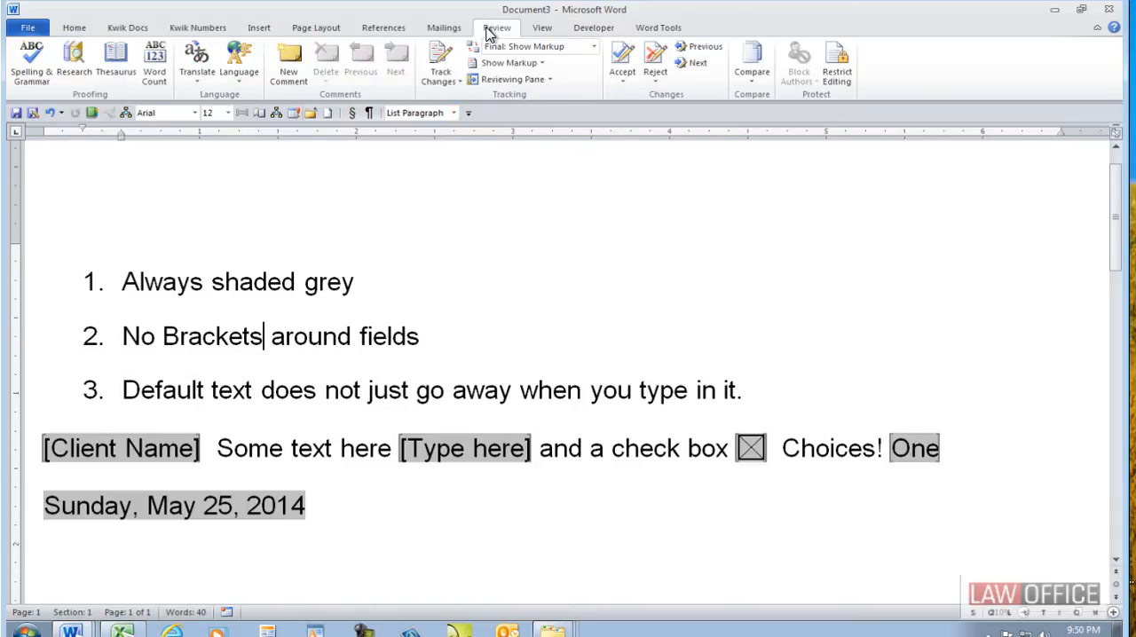
click(839, 66)
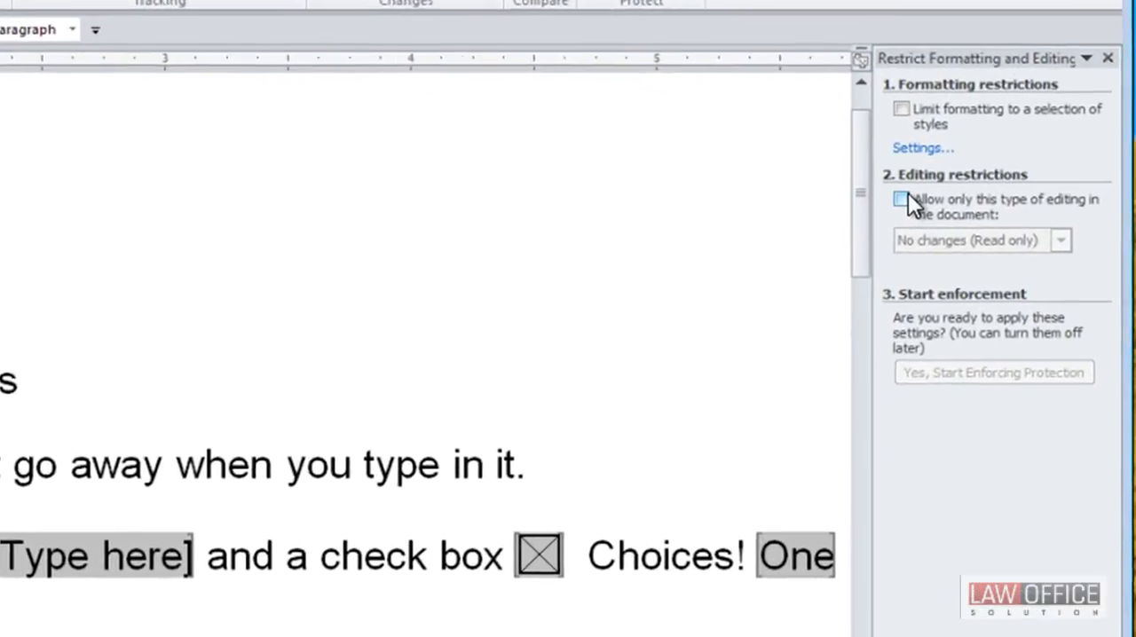
click(906, 197)
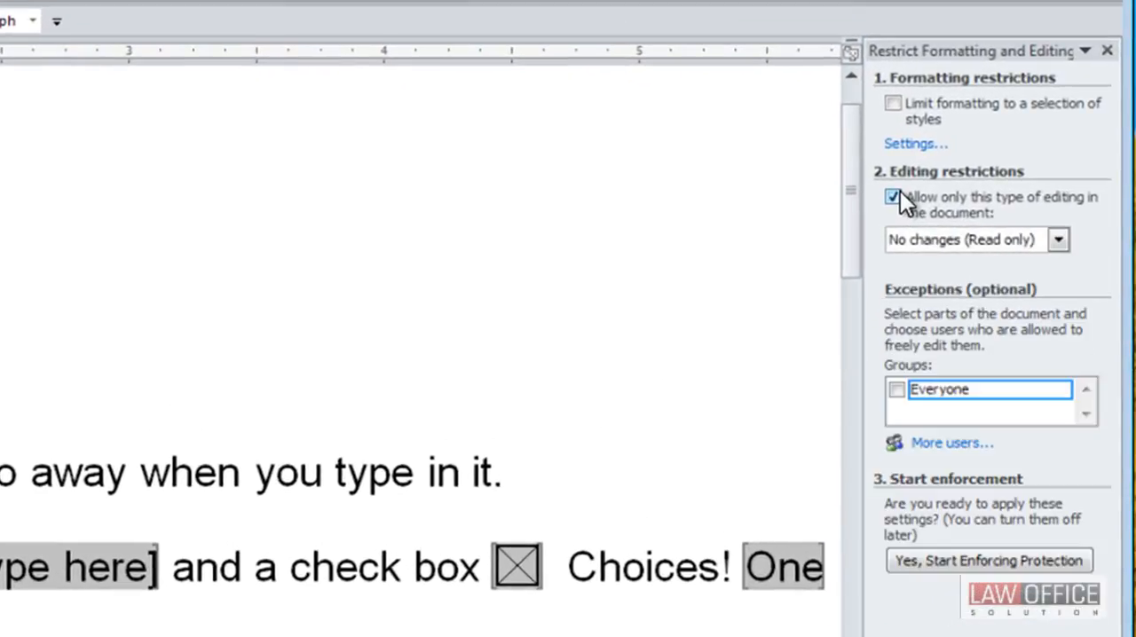
click(926, 244)
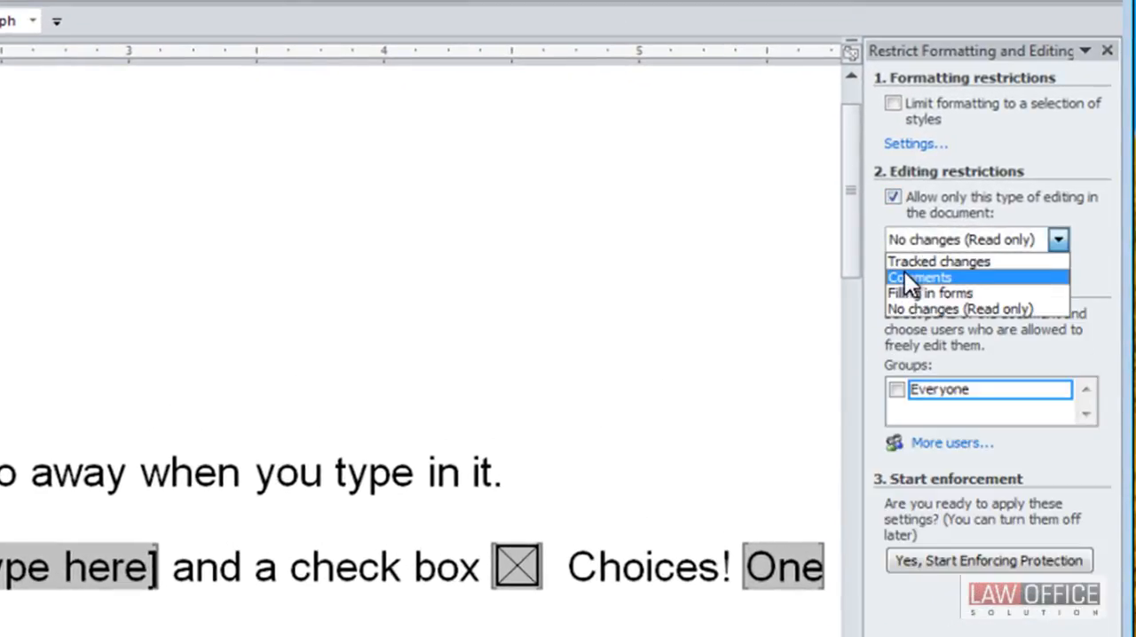
click(902, 291)
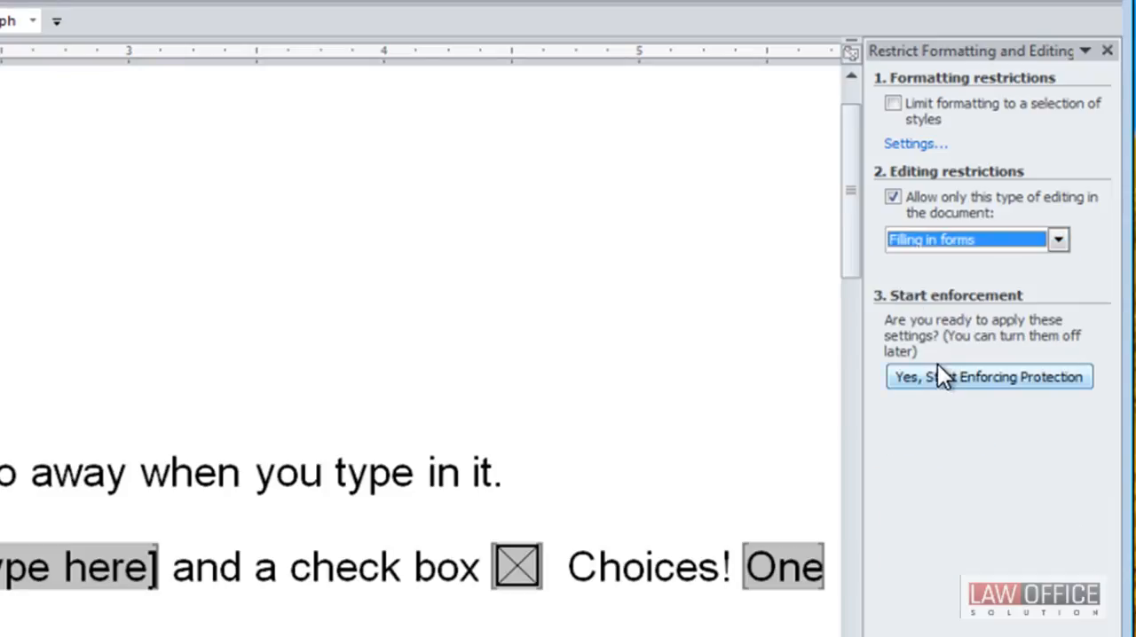
click(998, 381)
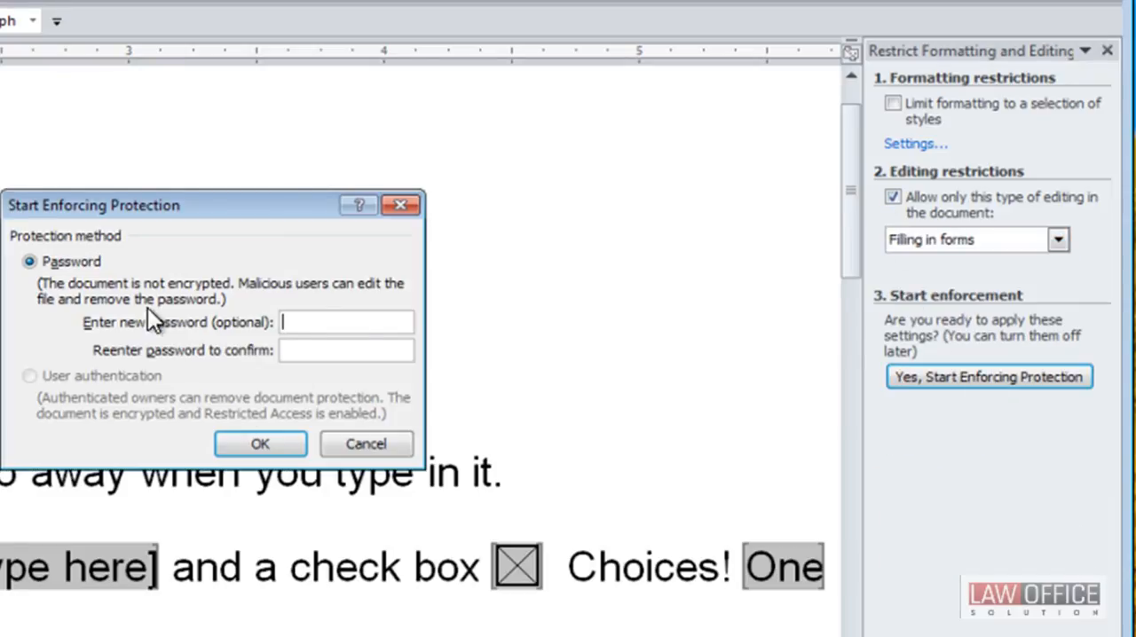
click(288, 446)
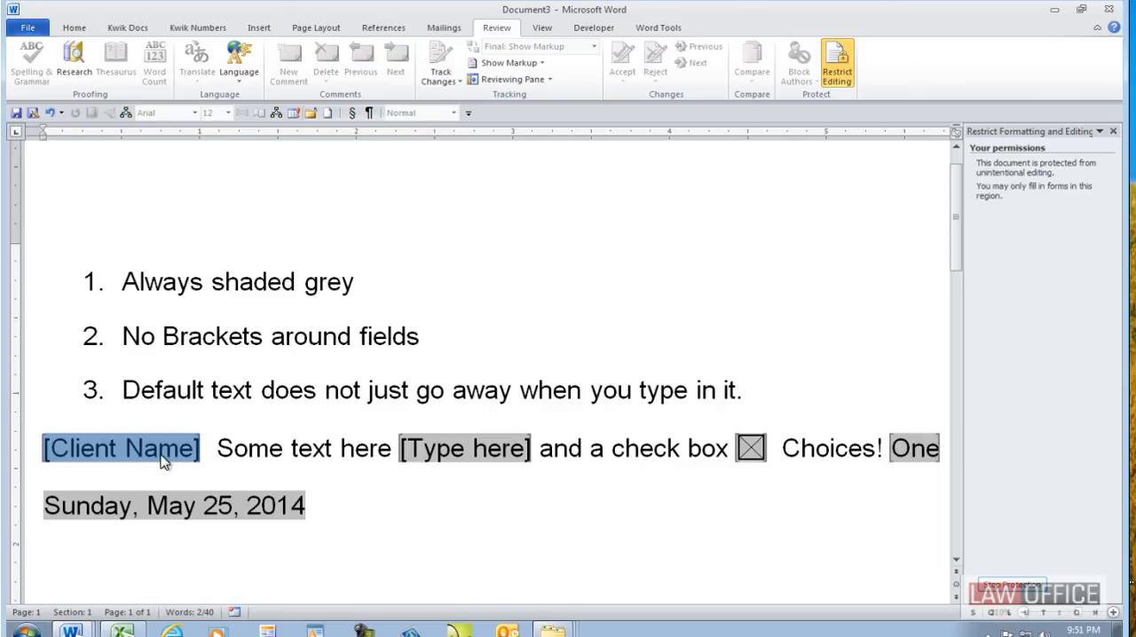
- Fill the client name field with a full name and replace the second text field's content with "Now I can type. STUPID!"
text(Jane Doe)
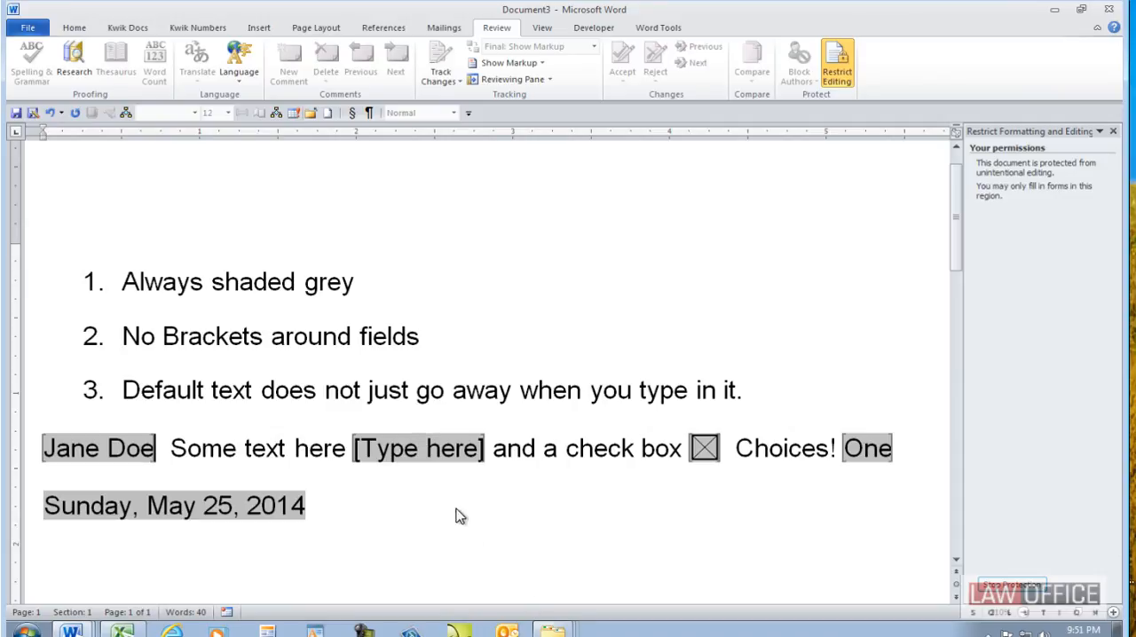
click(405, 448)
key(Left)
key(Left)
key(Left)
key(Delete)
key(Delete)
key(Delete)
key(Delete)
key(Delete)
key(Delete)
key(Delete)
key(Delete)
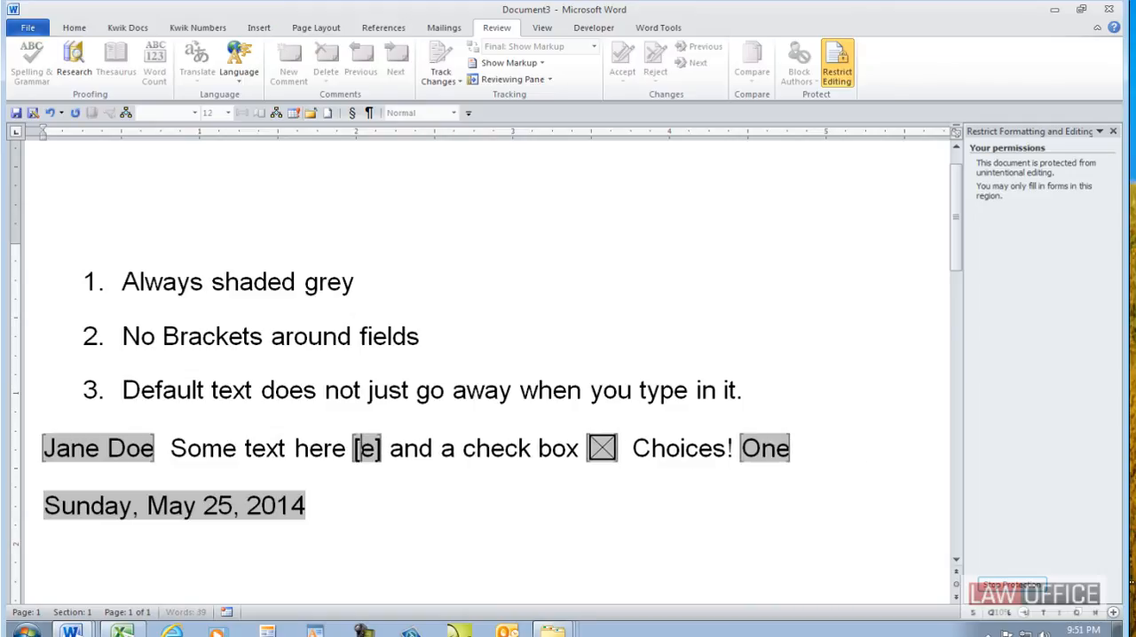
key(Delete)
key(Delete)
key(BackSpace)
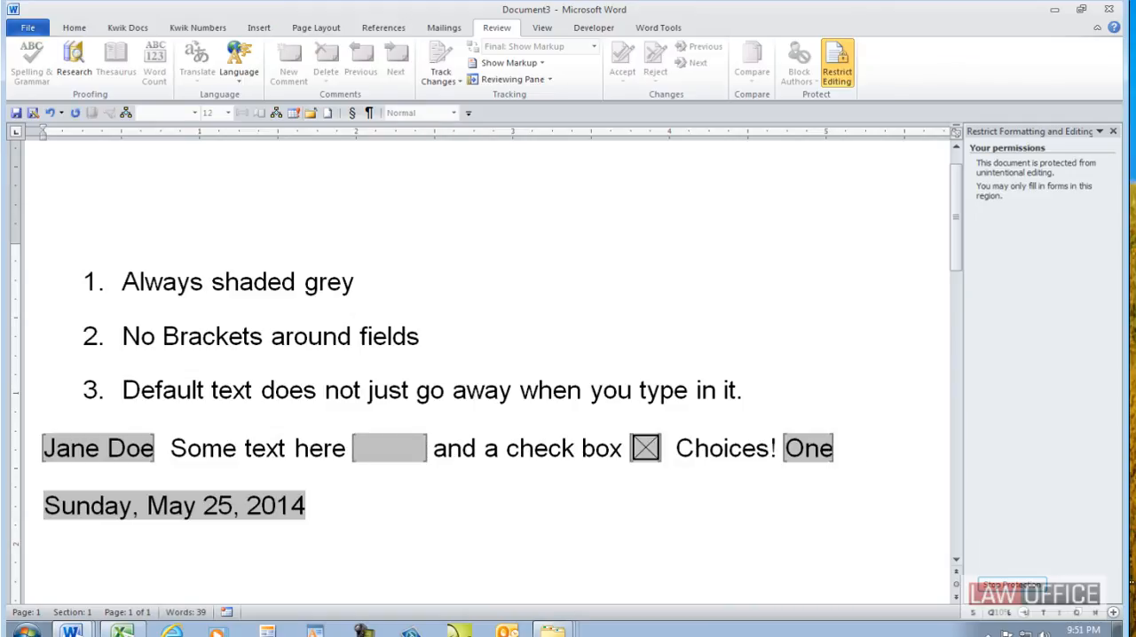
text(Now I can t)
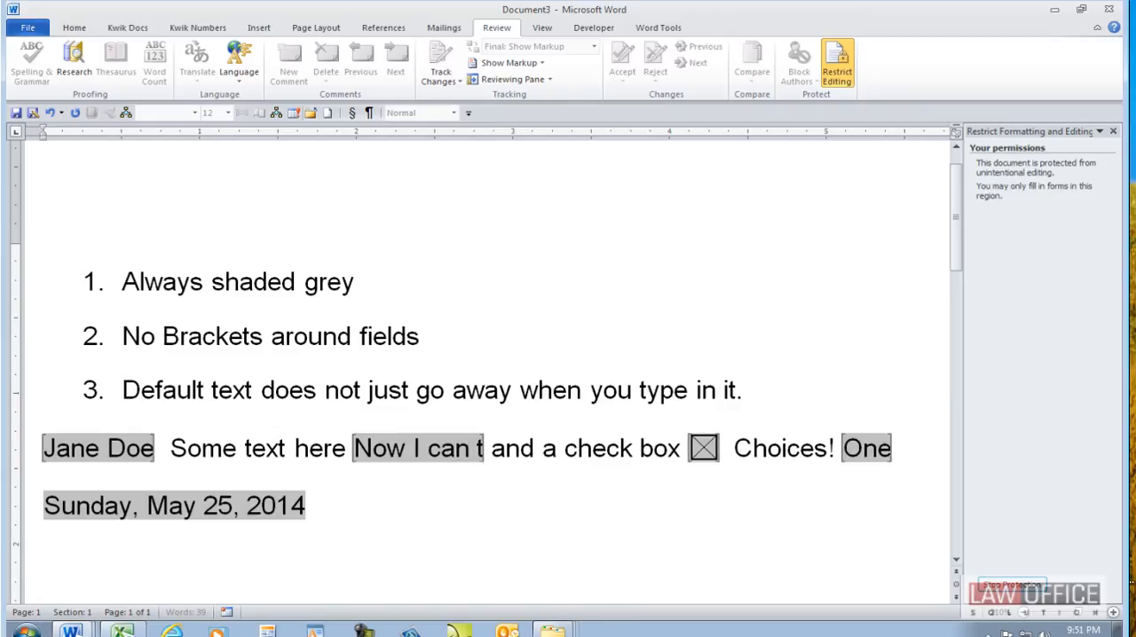
text(ype.  STUP)
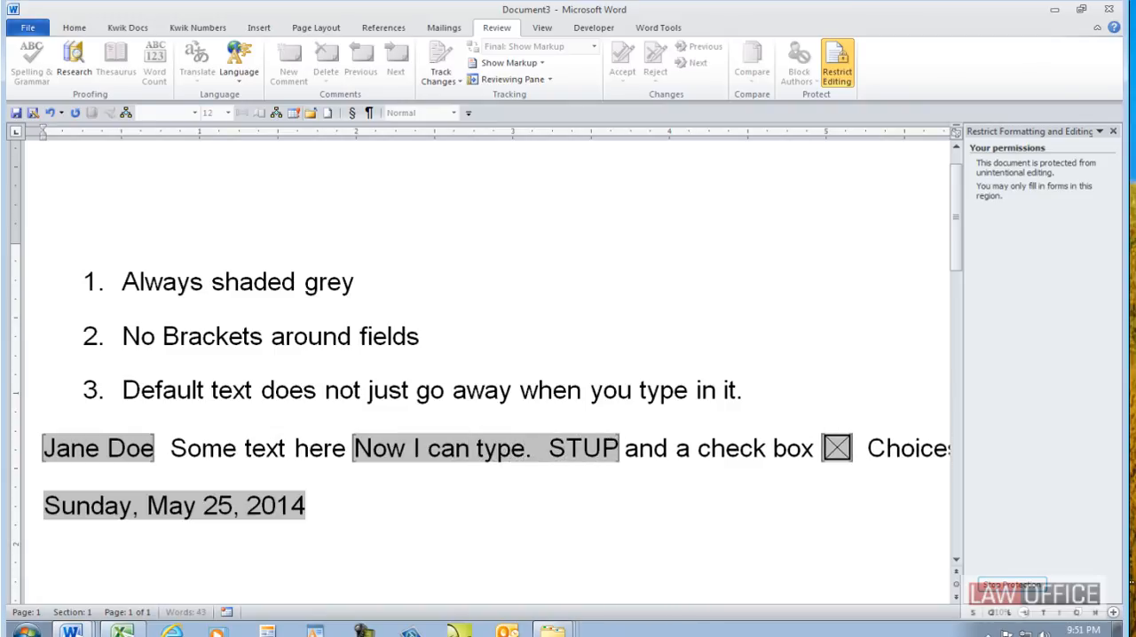
text(ID!)
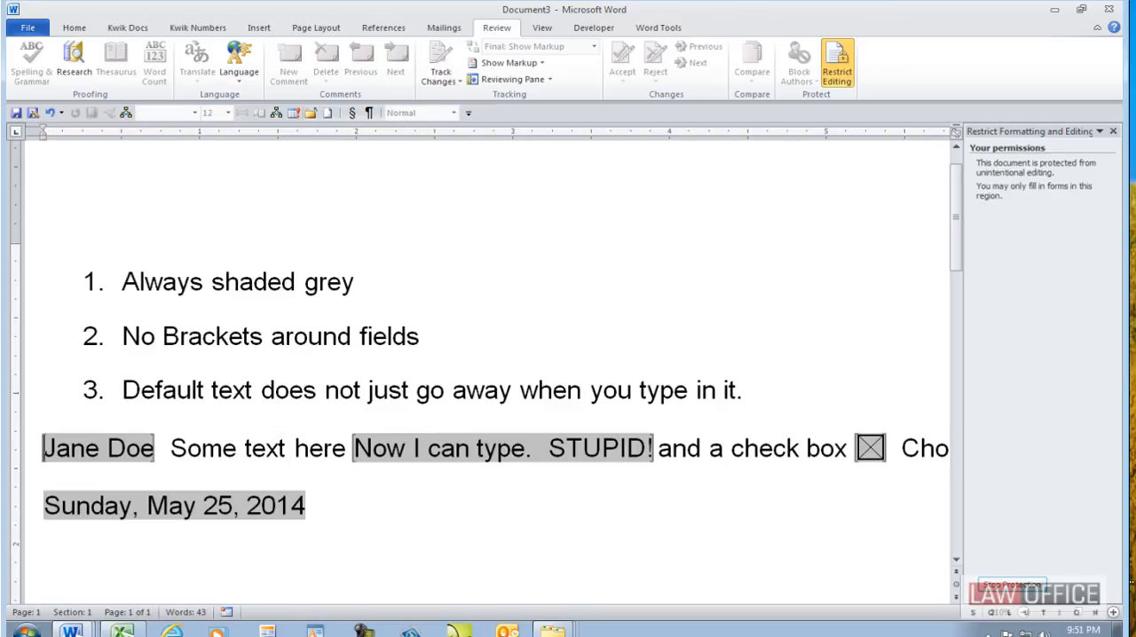
- Move through the form fields, replace the client name with another full name, and fill the second text field with "So Happy"
key(Tab)
key(Tab)
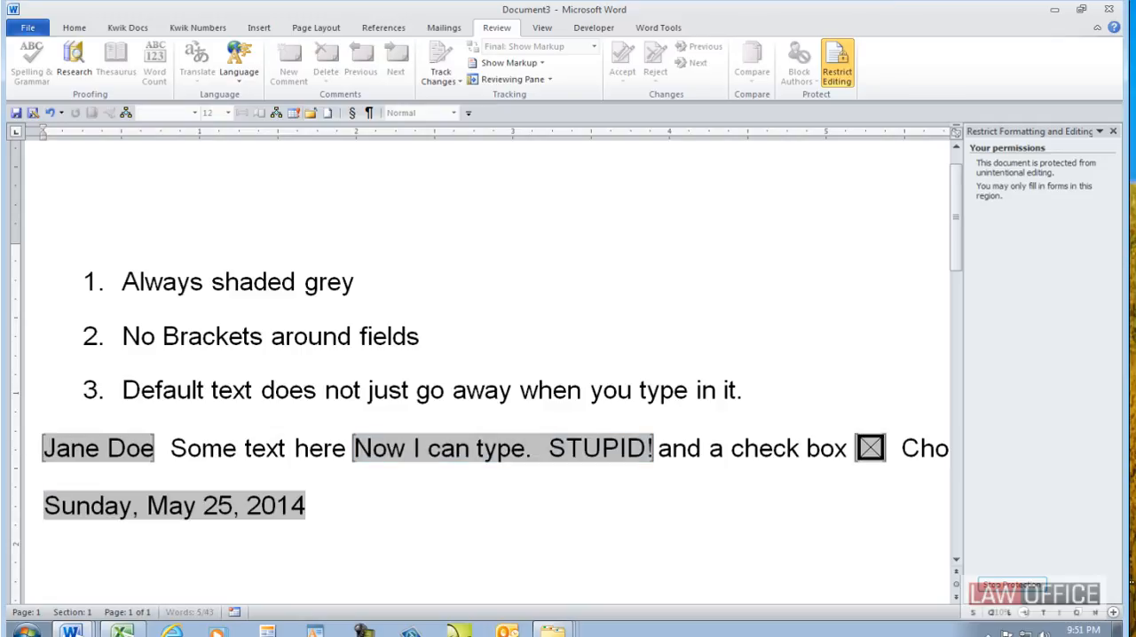
key(Tab)
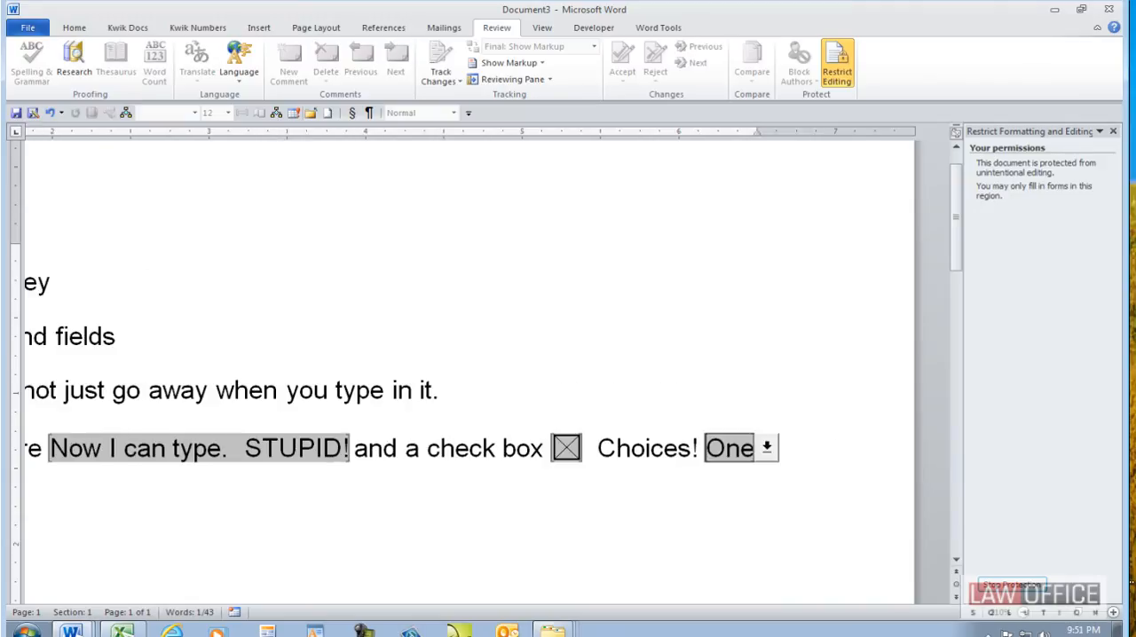
key(Tab)
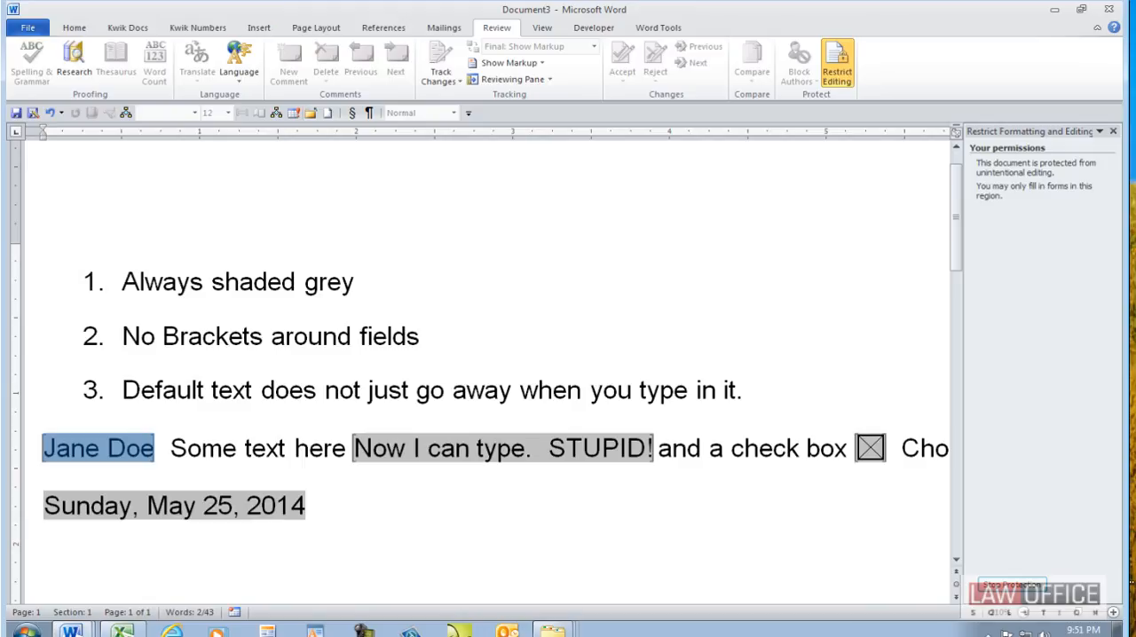
text(Bob Smith)
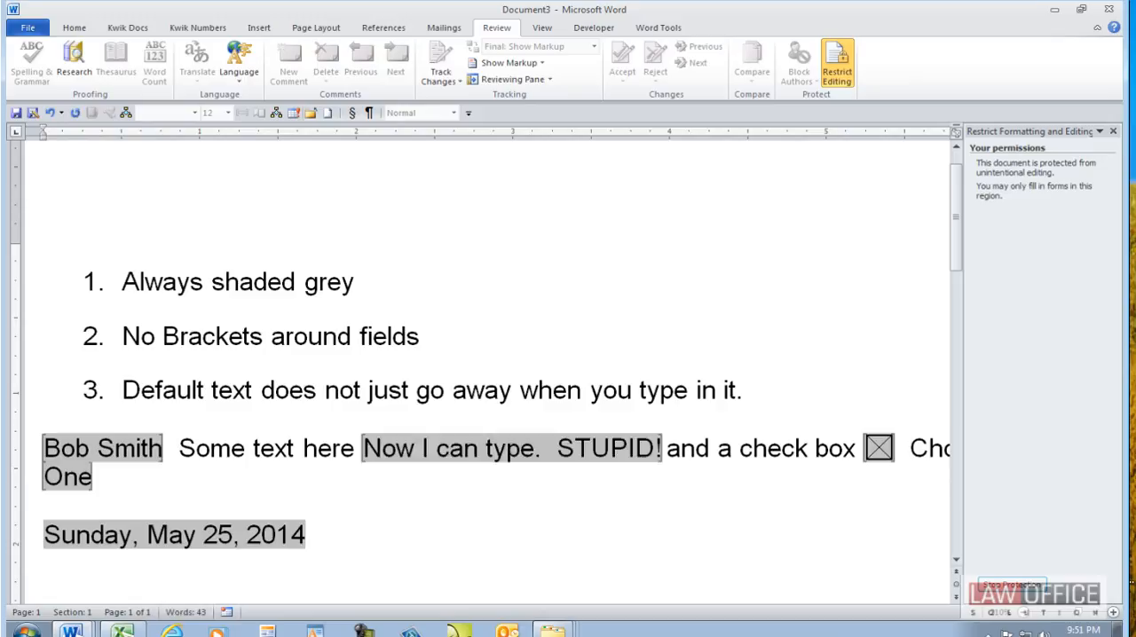
key(Tab)
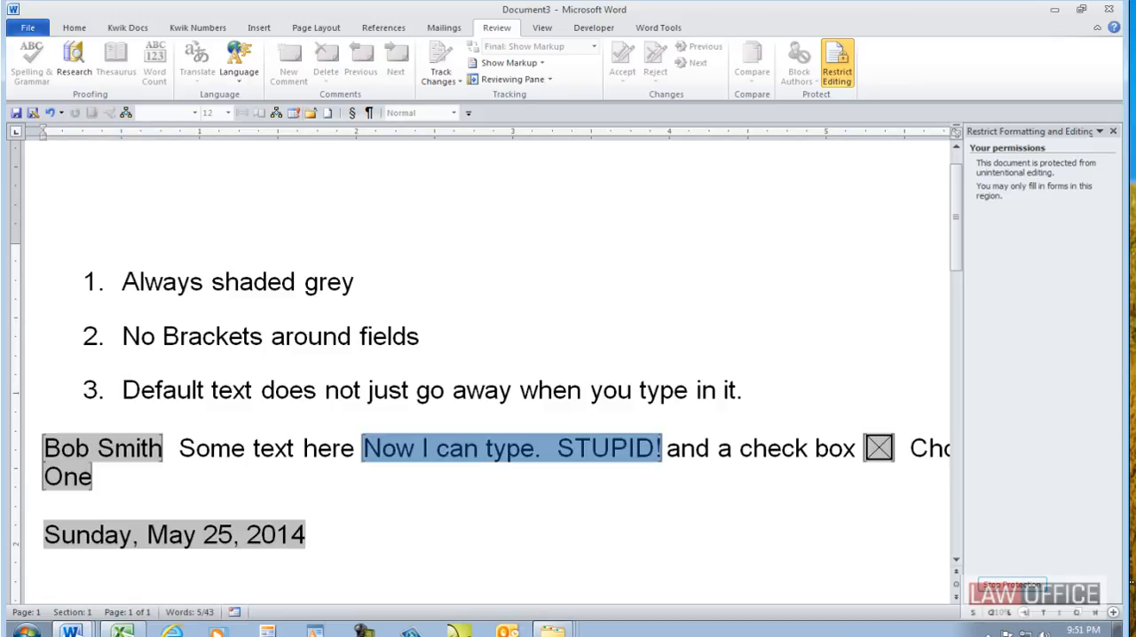
text(So Happy)
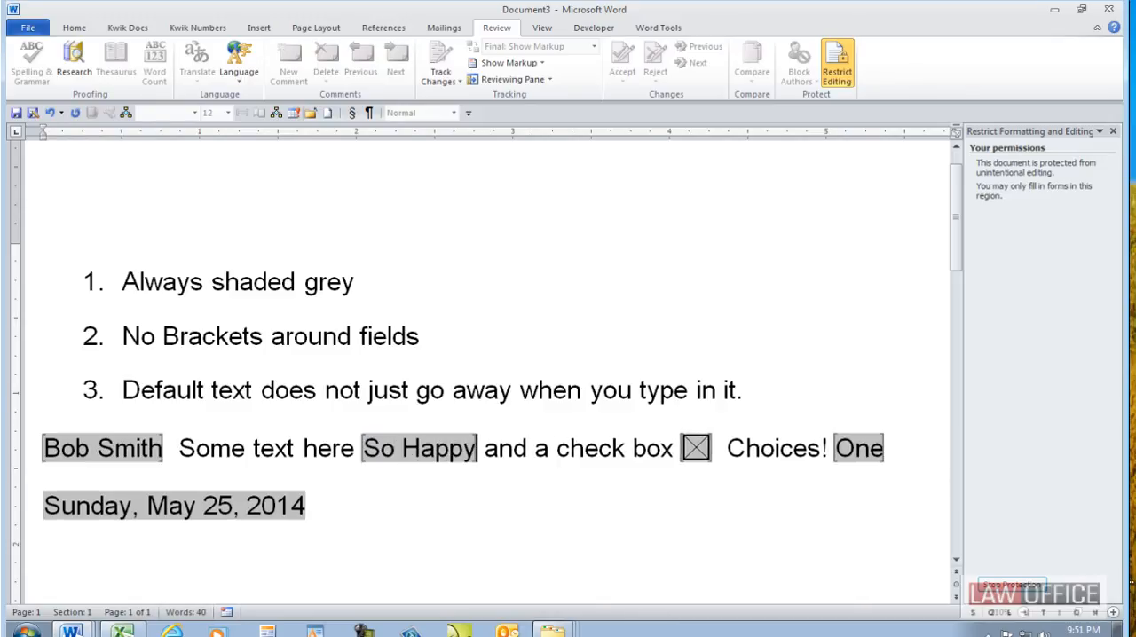
- Clear the check box form field and check it again
key(Tab)
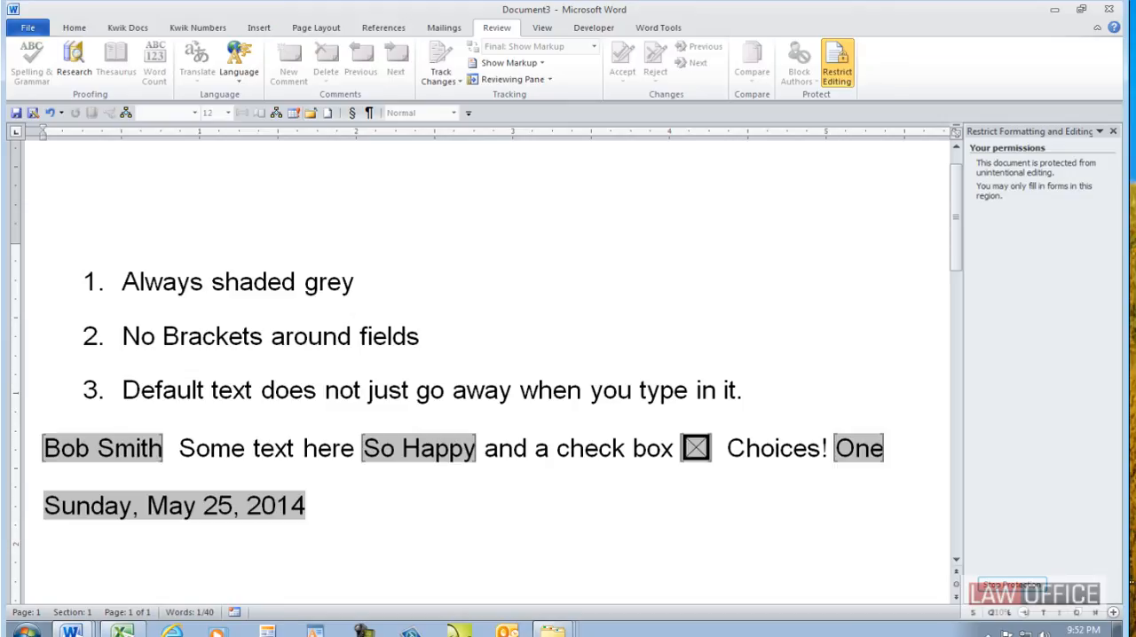
key(space)
click(700, 459)
key(Tab)
key(Tab)
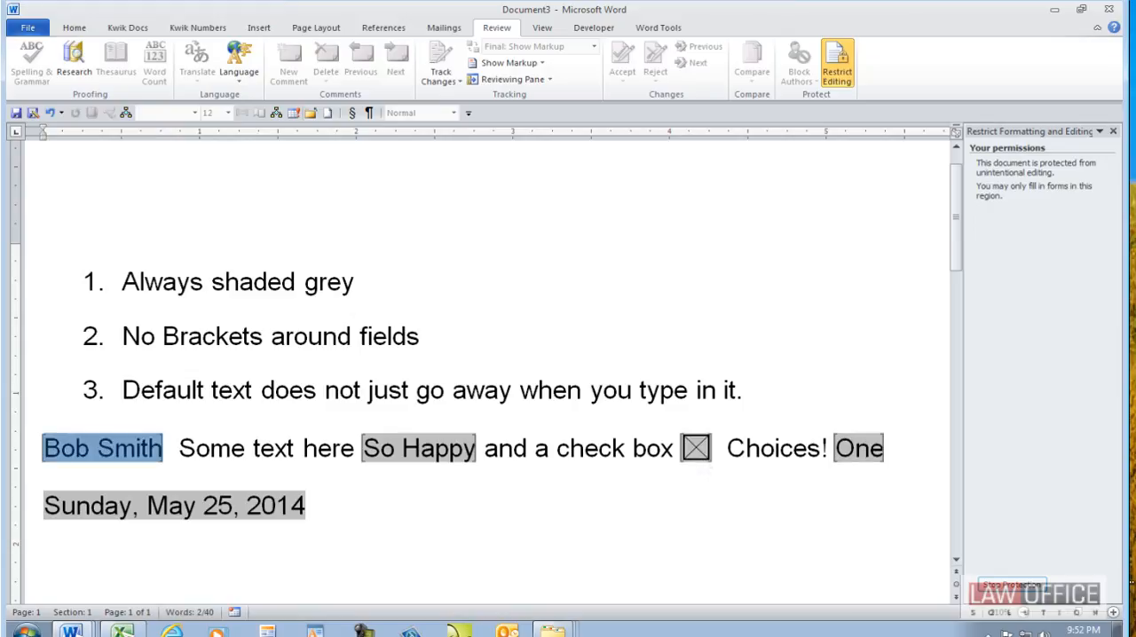
- Select "Two" in the Choices drop-down form field
key(Tab)
key(Tab)
key(Tab)
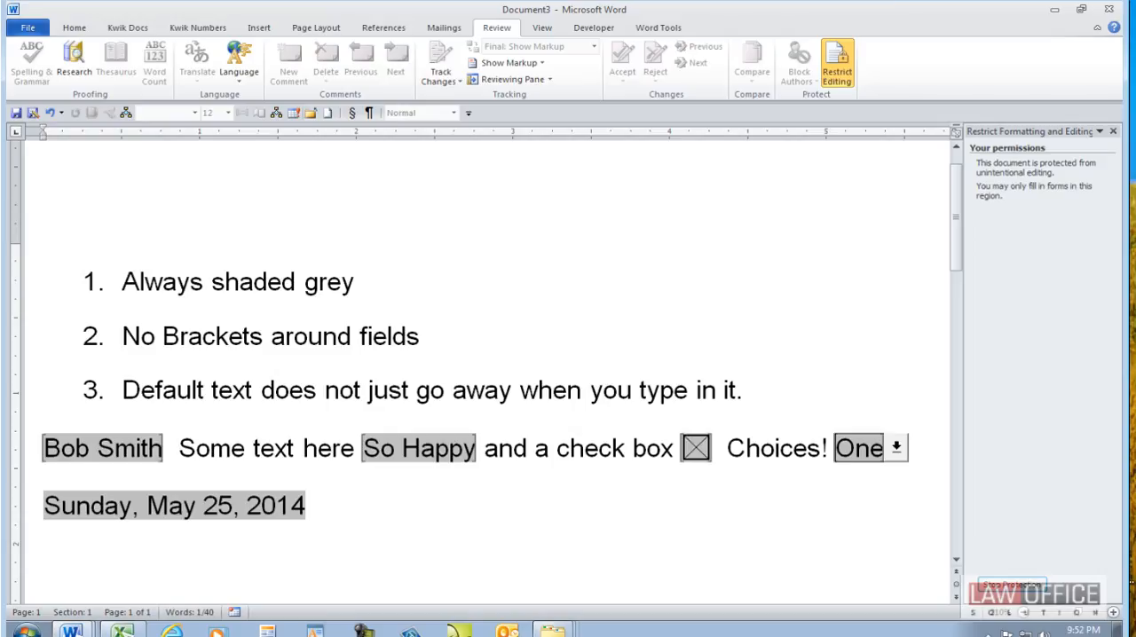
key(alt+Down)
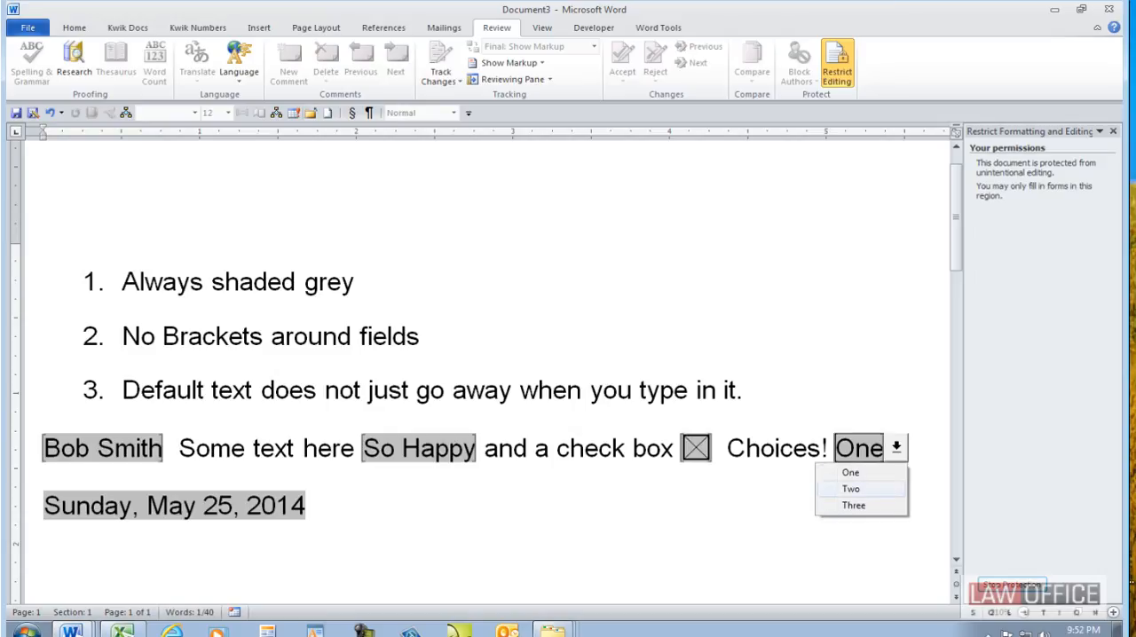
key(Down)
key(Return)
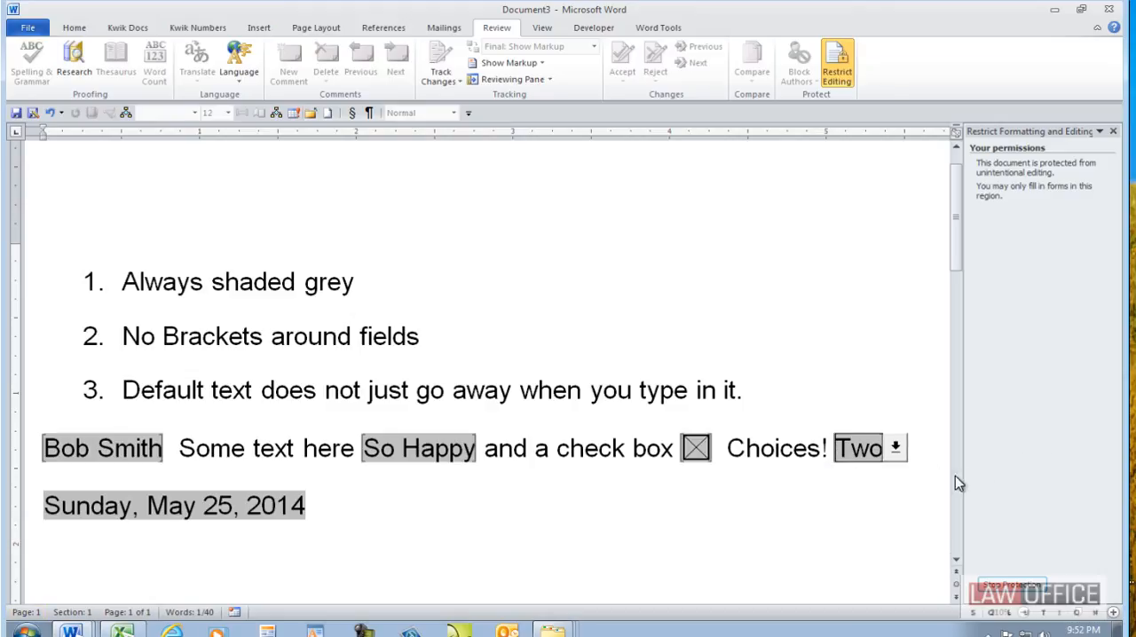
- Set the Choices drop-down form field back to "One"
click(896, 450)
click(872, 495)
click(897, 452)
click(884, 475)
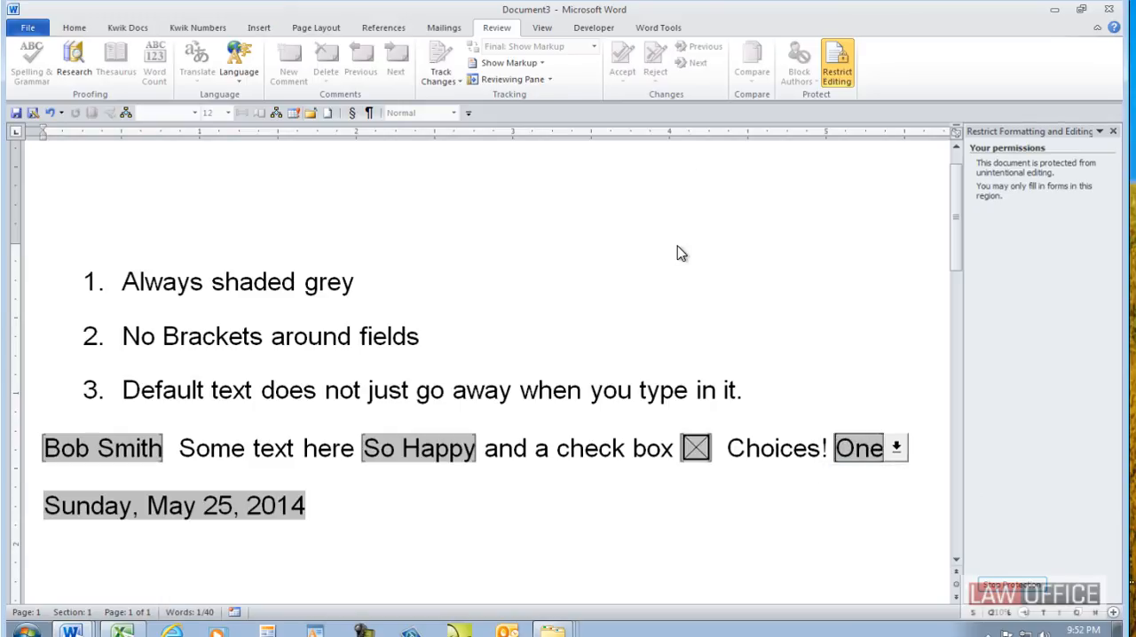
key(Tab)
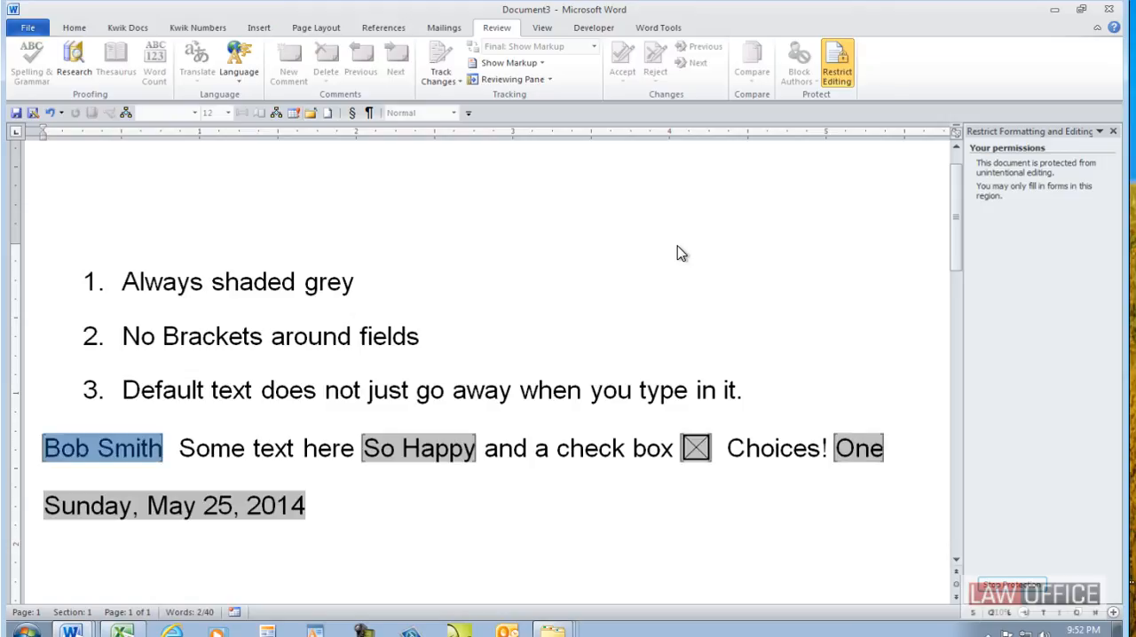
- Replace the second text field's content with "xxxxxxx" and clear the check box form field
click(194, 515)
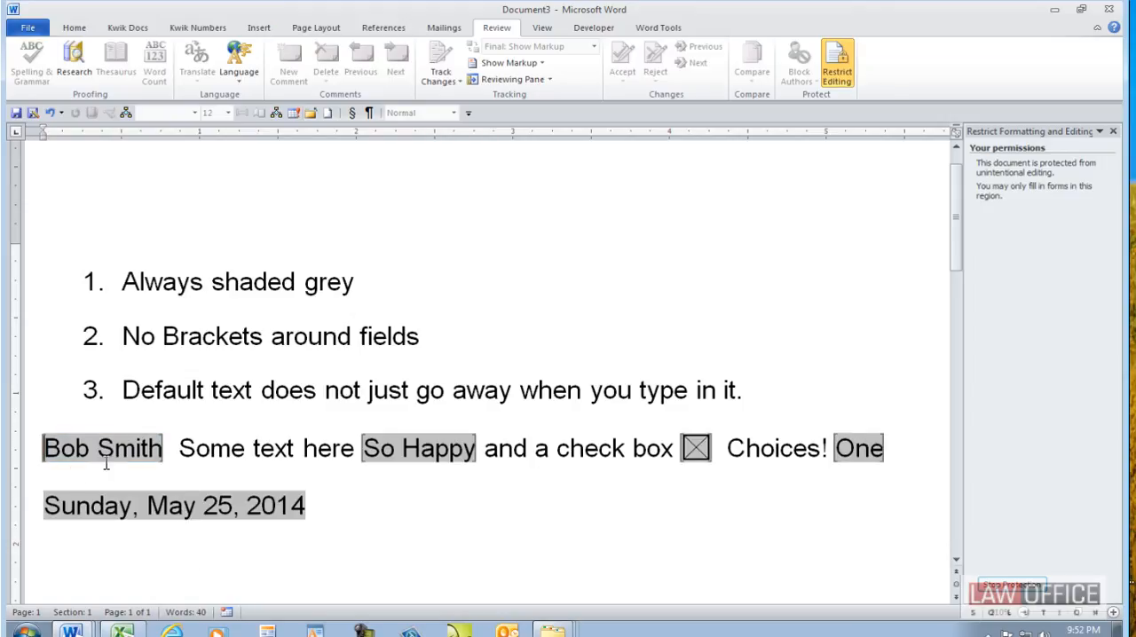
key(Tab)
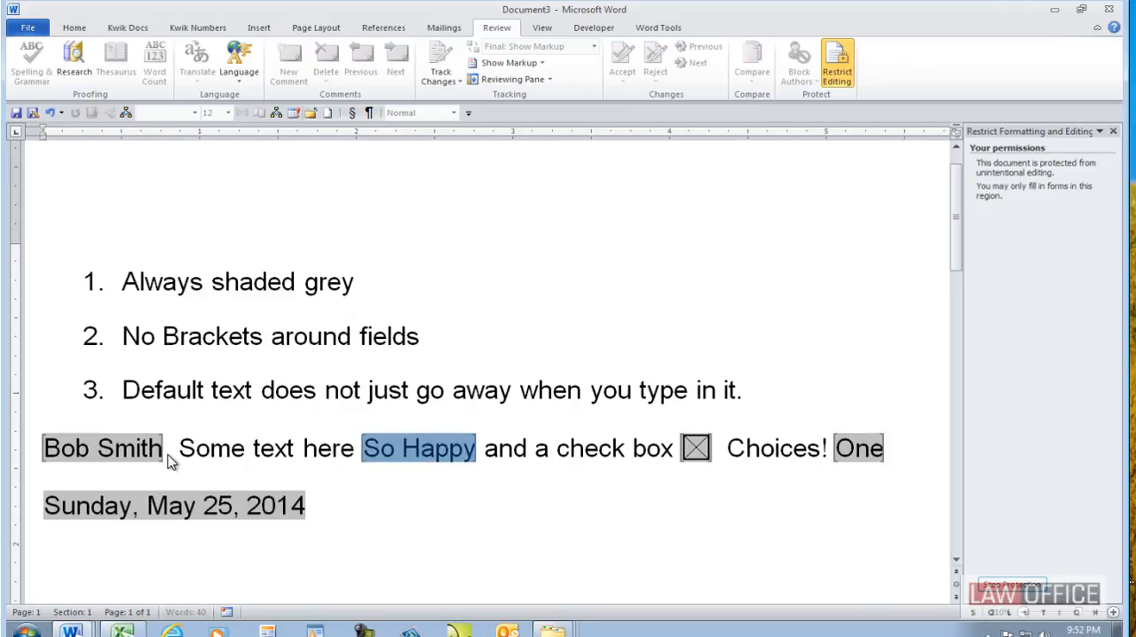
text(xxxxxxx)
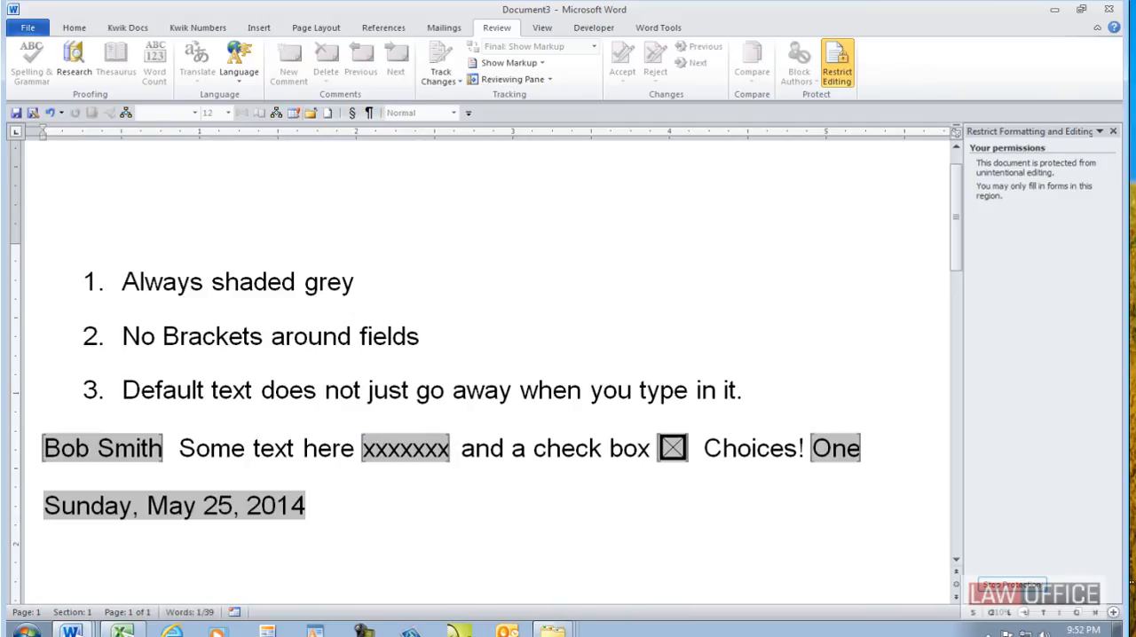
key(space)
key(Tab)
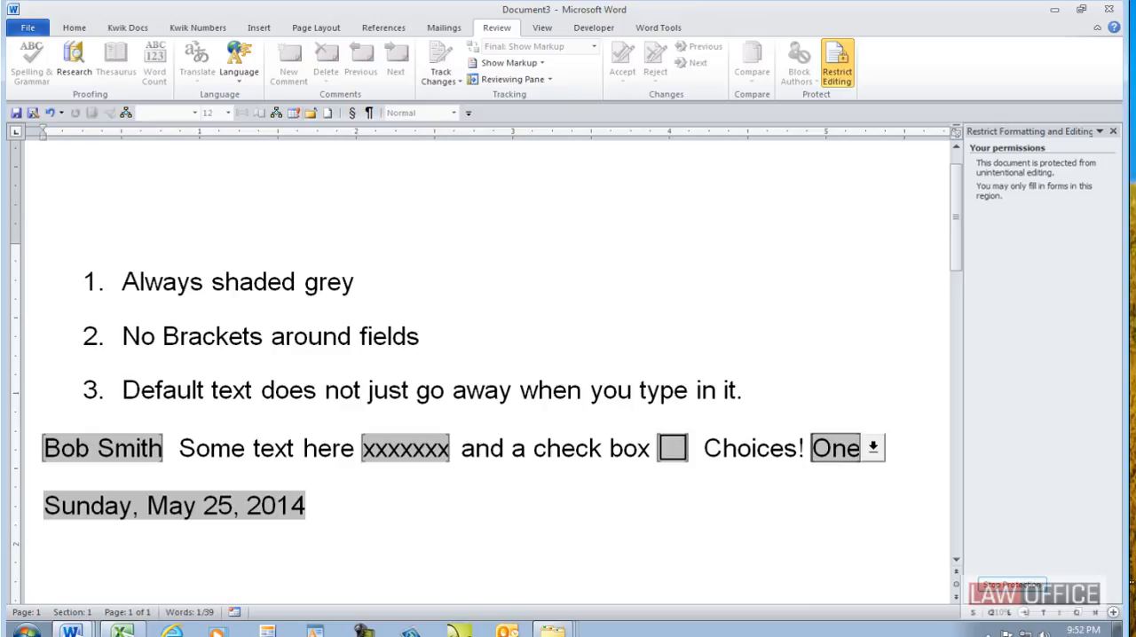
- Change the Choices drop-down form field to "Two"
key(alt+Down)
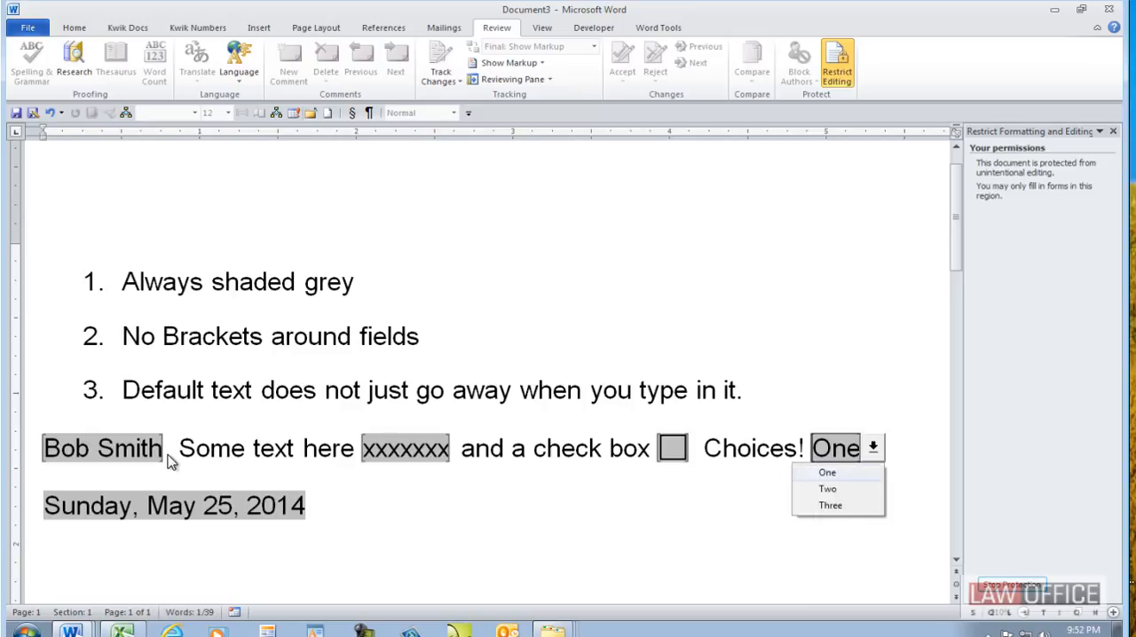
key(Down)
key(Return)
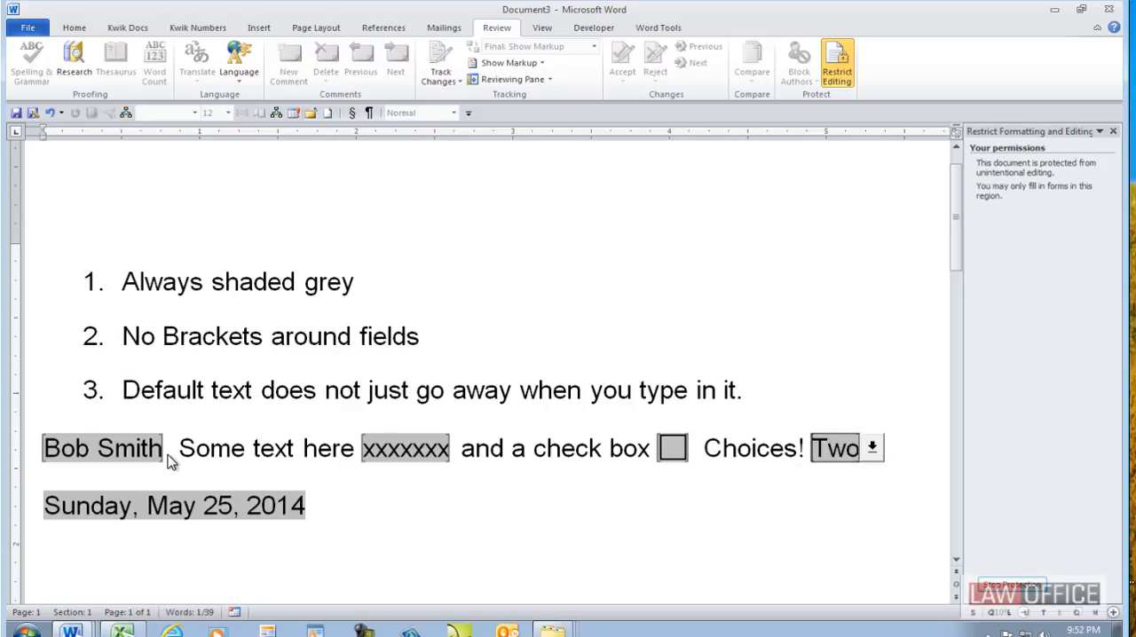
- Erase the name in the client name field and fill the field with "zzzzz"
click(111, 448)
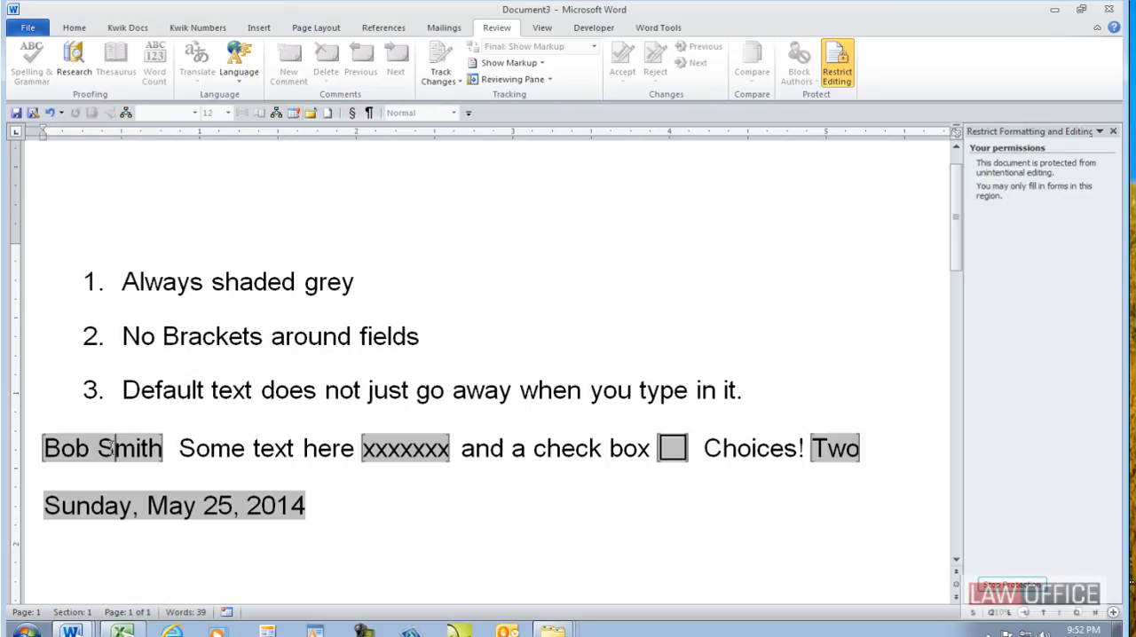
key(Home)
key(BackSpace)
key(BackSpace)
key(BackSpace)
key(BackSpace)
key(BackSpace)
key(BackSpace)
key(BackSpace)
key(BackSpace)
key(BackSpace)
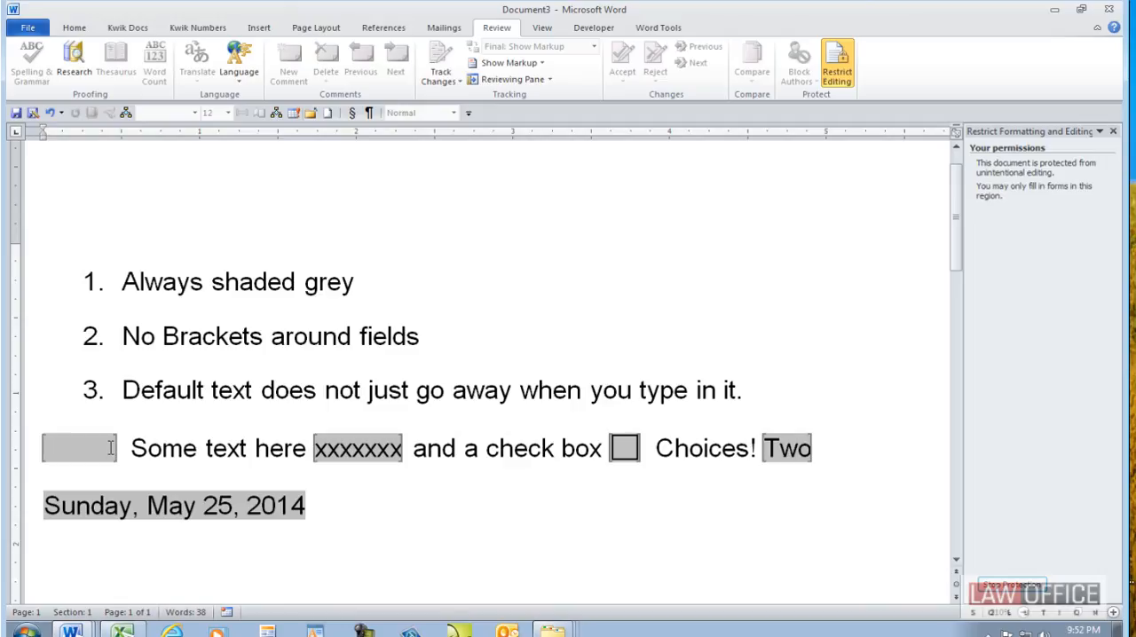
text(zzzzz)
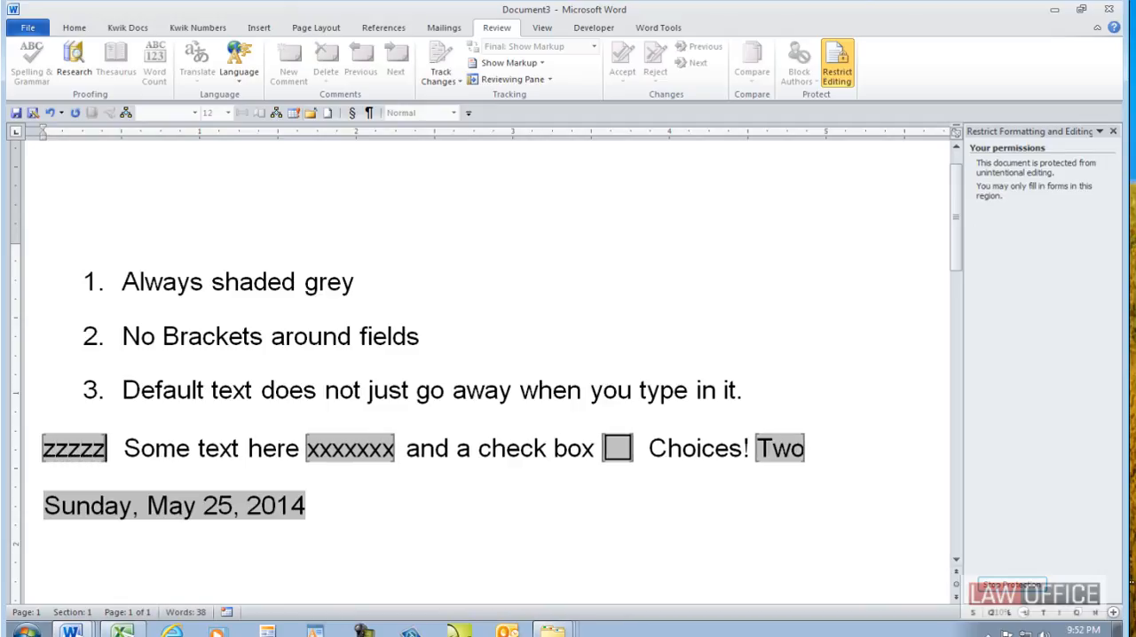